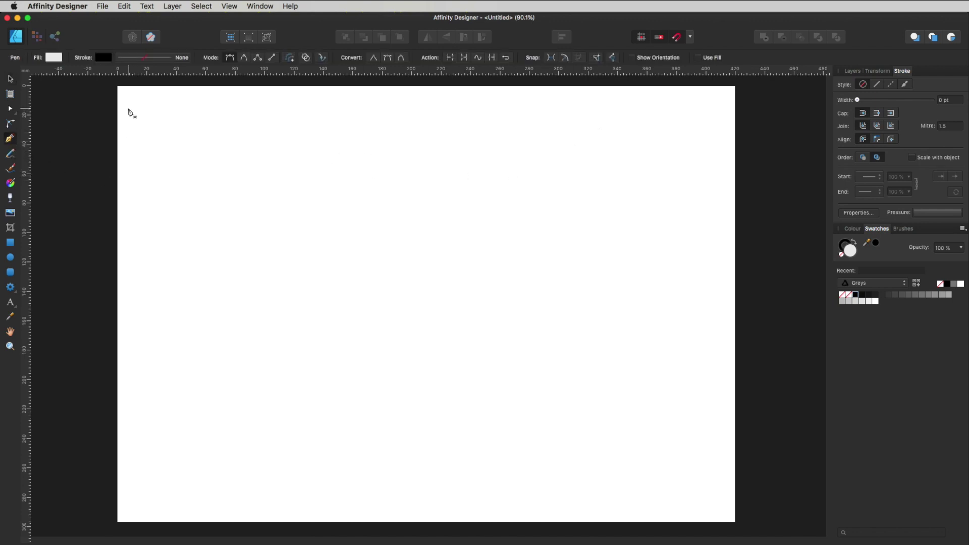
Draw a straight horizontal line near the page's upper edge with the Pen tool, from about 11 mm to 409 mm
left_click(133, 113)
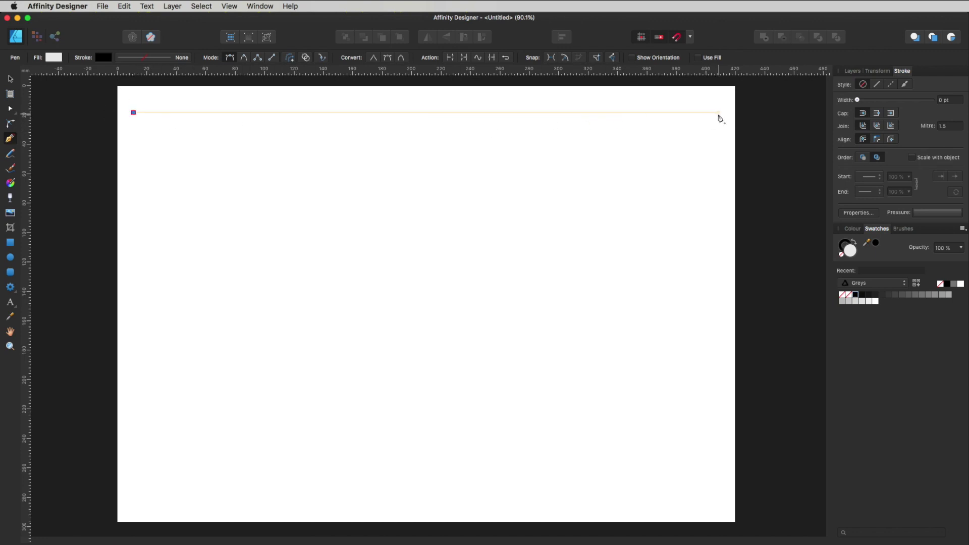
left_click(718, 112)
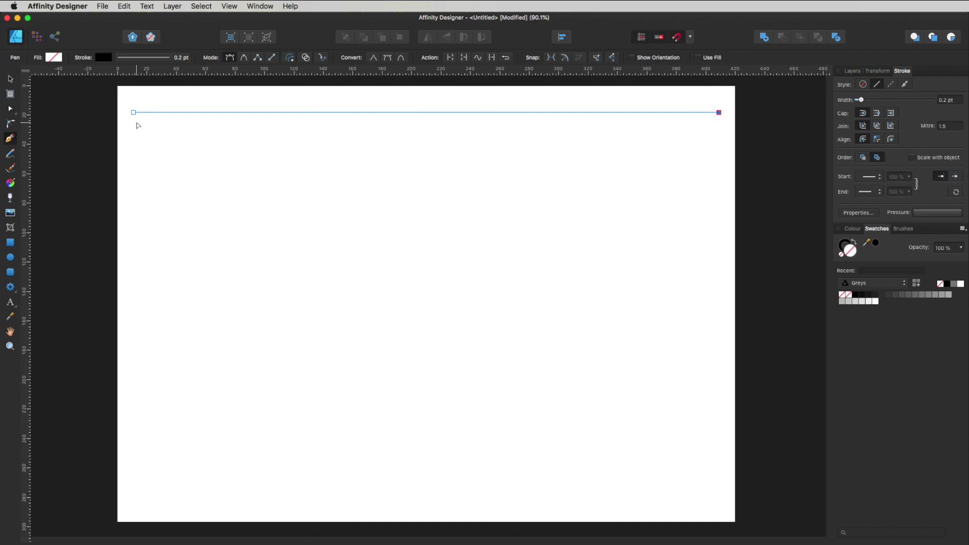
key("Escape")
key("v")
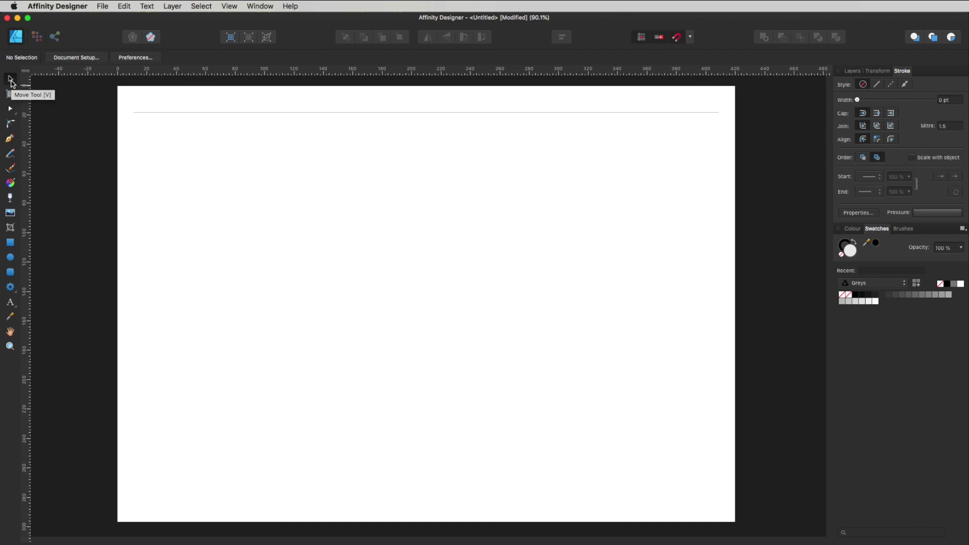
Give the horizontal line a dashed stroke style with a width of 1 pt
left_click(136, 112)
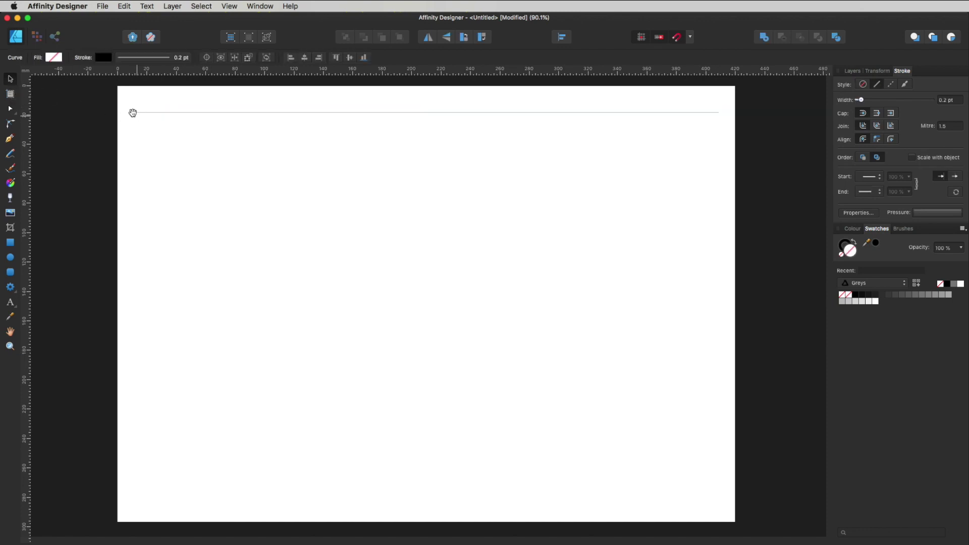
left_click_drag(117, 102, 674, 275)
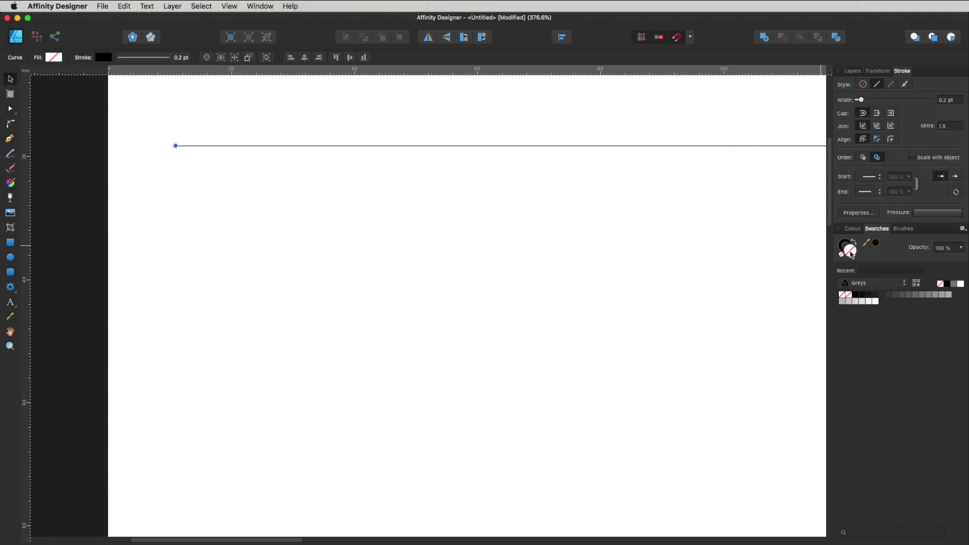
left_click(843, 246)
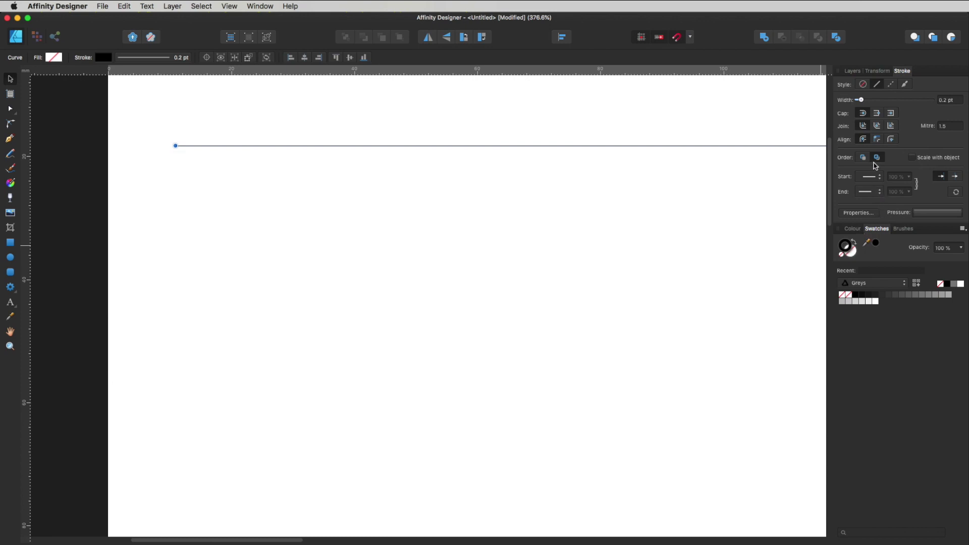
left_click(891, 86)
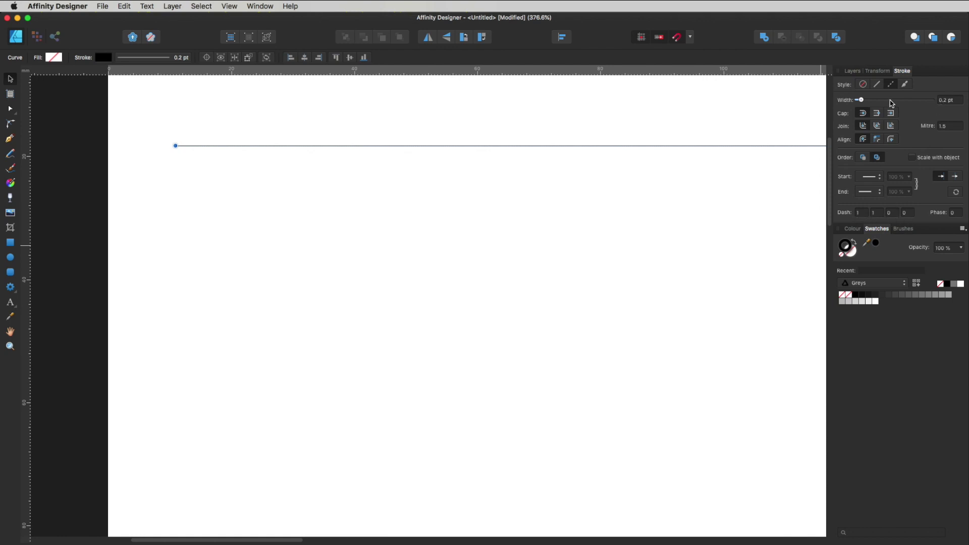
left_click(943, 100)
type("1")
key("Return")
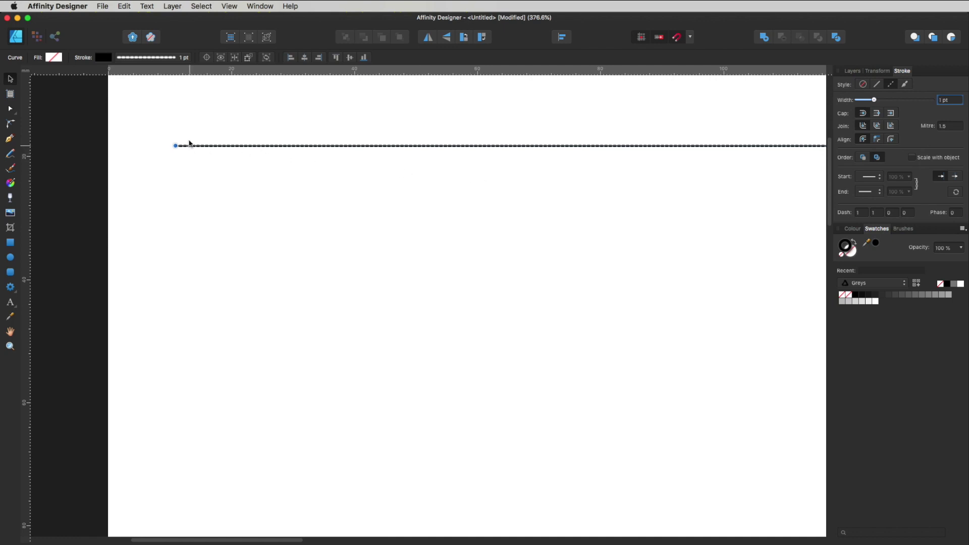
Set the line's dash pattern to a dash of 0 and a gap of 5 to form separate round dots
left_click(180, 138)
left_click_drag(167, 138, 621, 277)
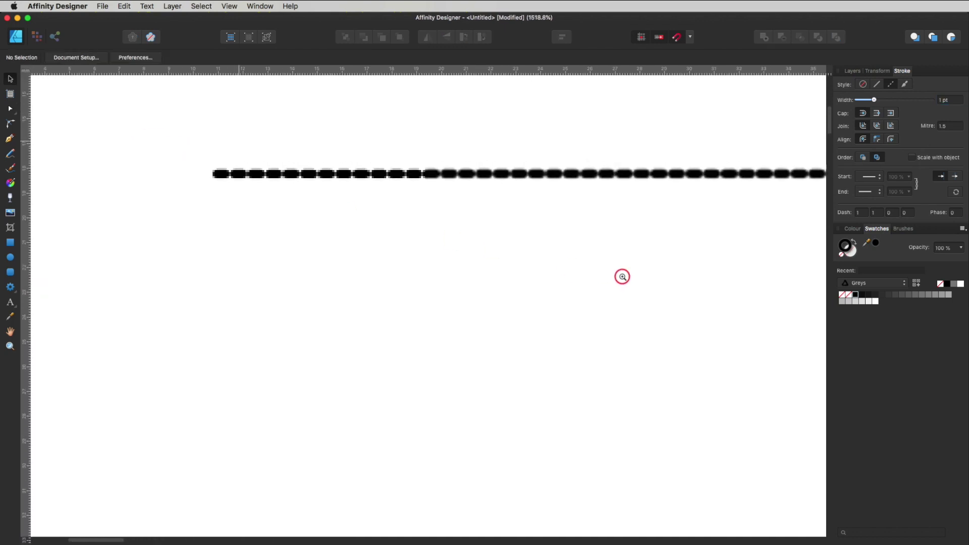
left_click(293, 176)
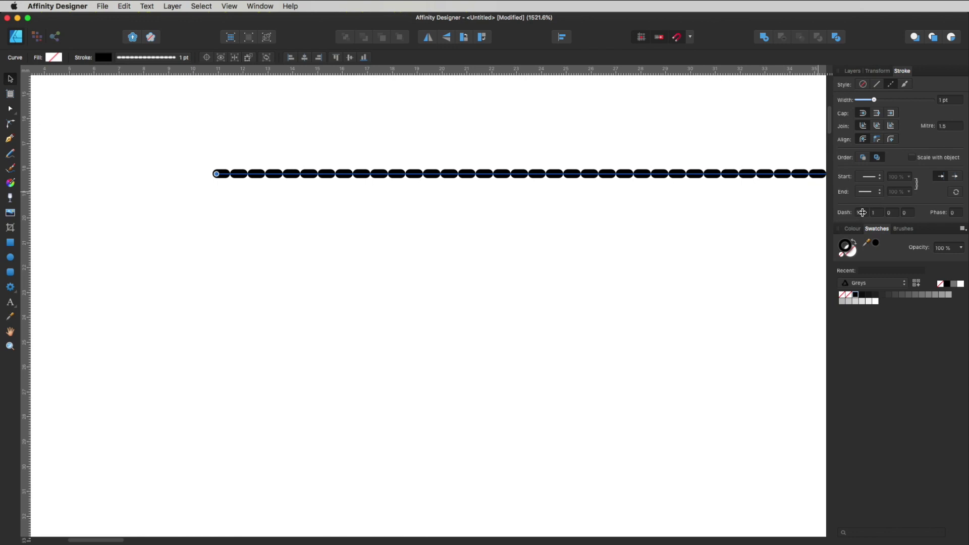
type("0")
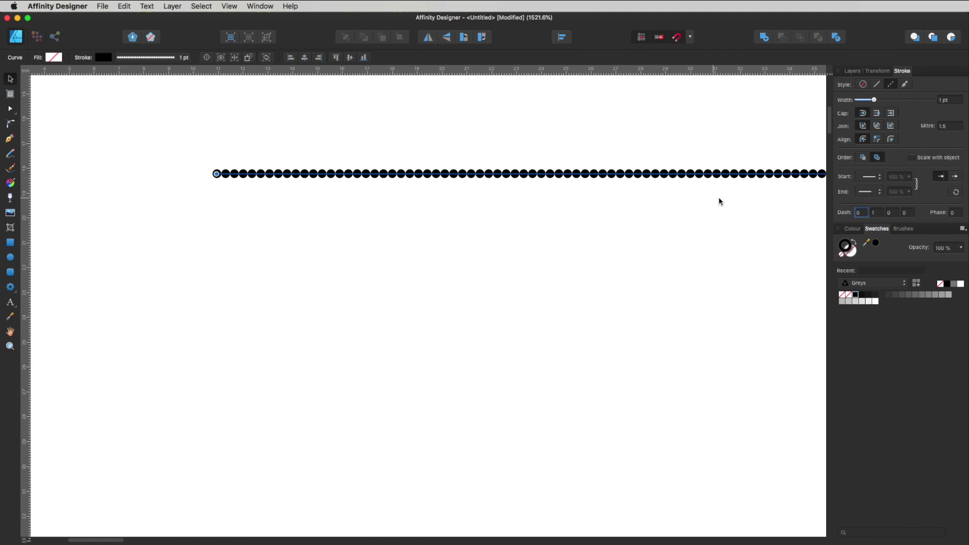
left_click(877, 213)
type("5")
key("Return")
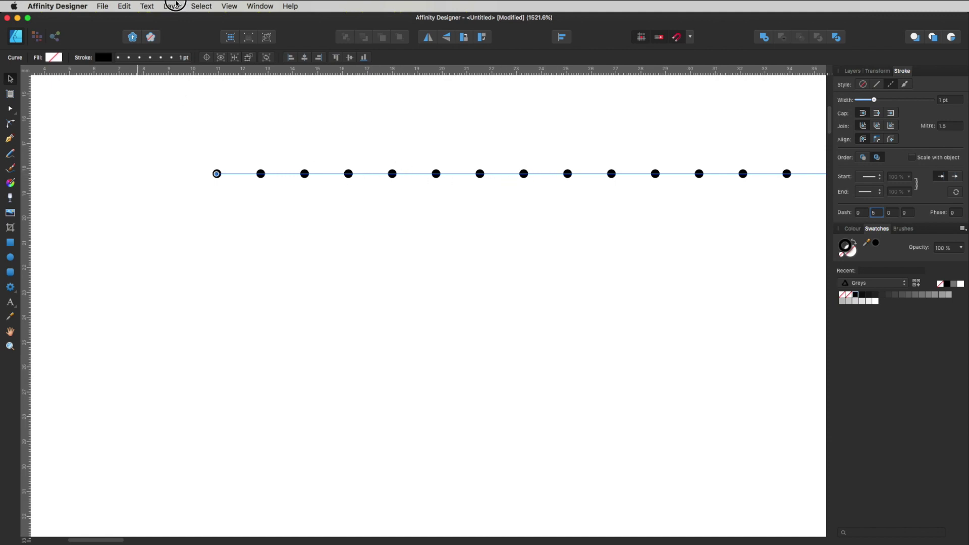
Expand the dotted line's stroke into shapes and delete the half dot at its left end
left_click(174, 6)
left_click(217, 286)
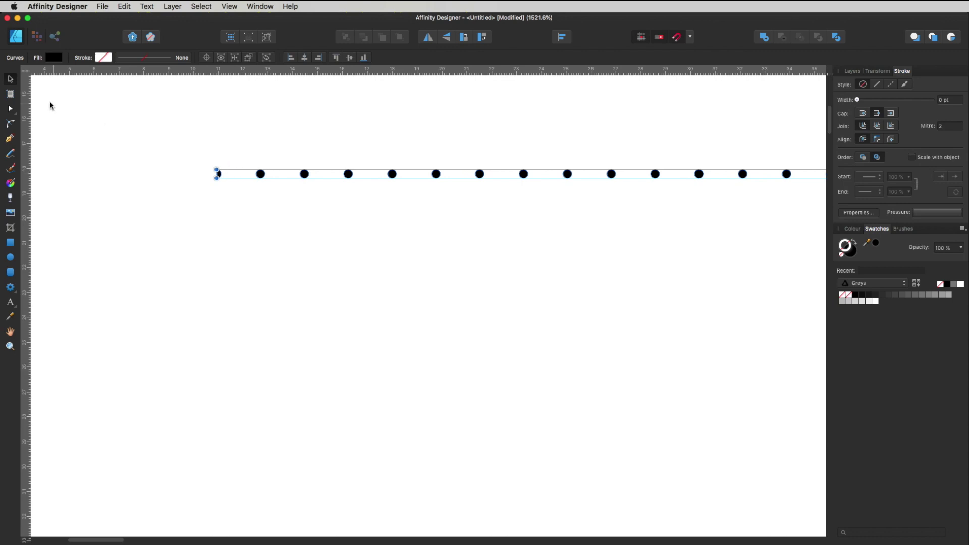
left_click(11, 109)
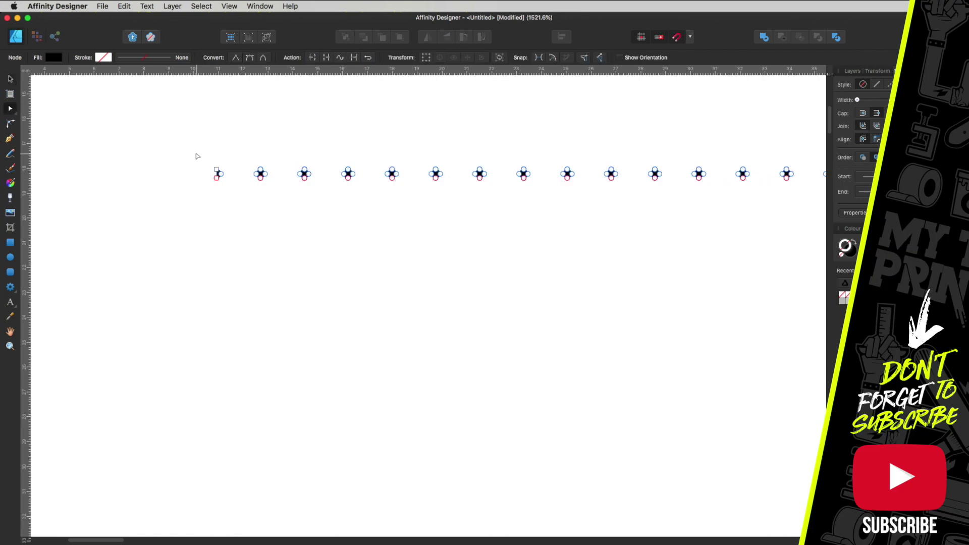
left_click_drag(185, 147, 241, 211)
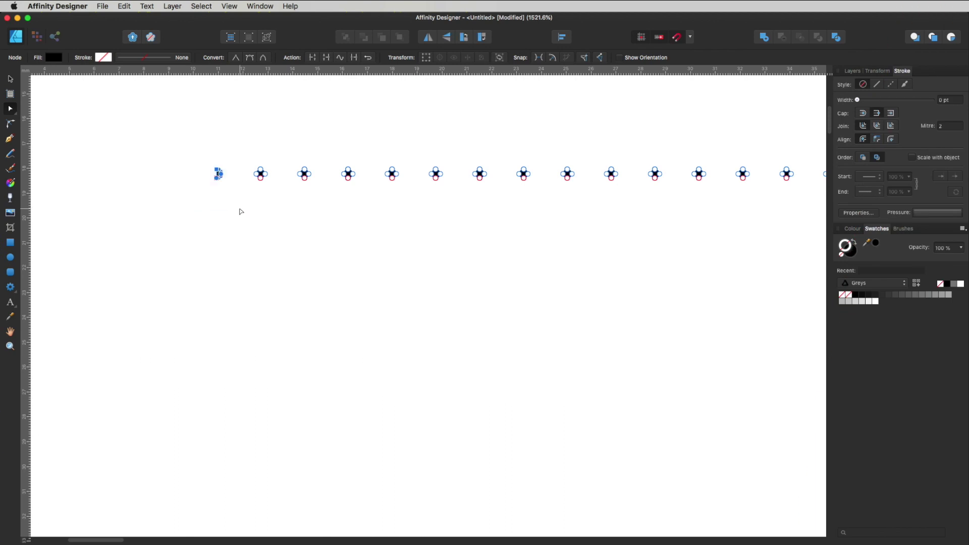
key("BackSpace")
left_click(10, 78)
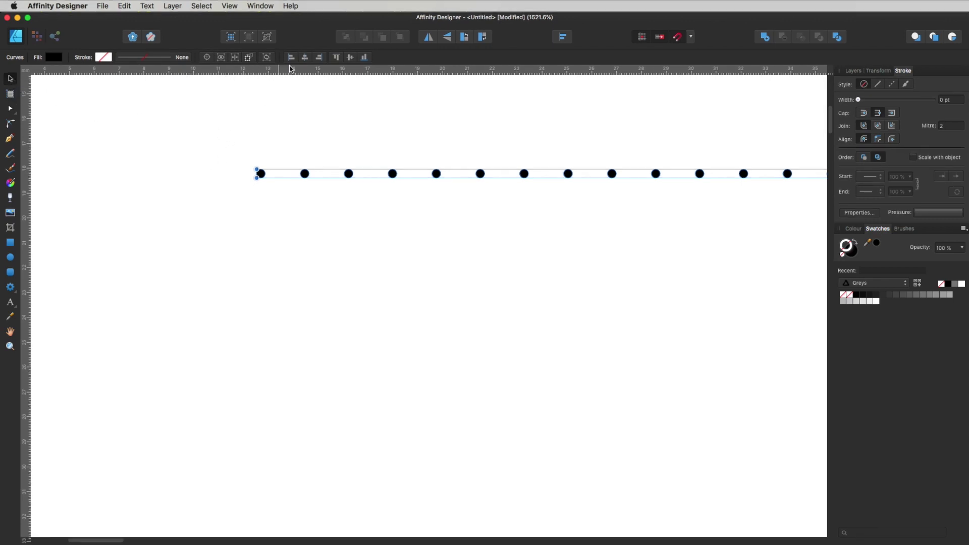
Place horizontal guides along the top edge, bottom edge and centre of the dot row
left_click(228, 5)
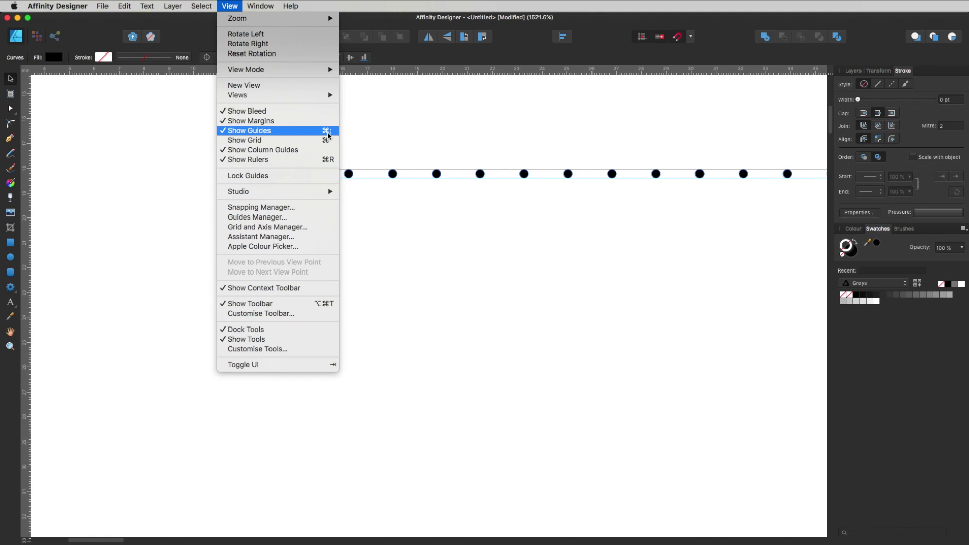
left_click(381, 202)
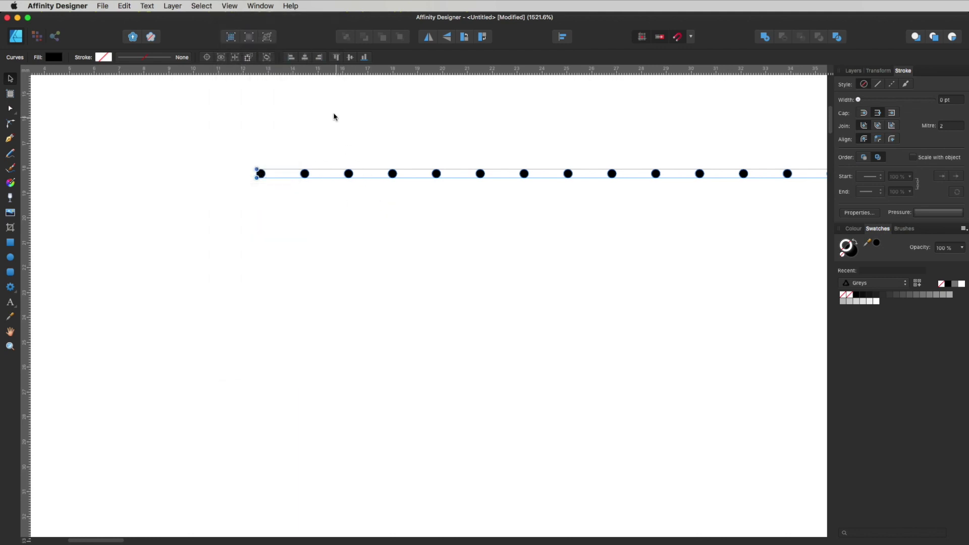
left_click(309, 72)
left_click_drag(309, 71, 320, 168)
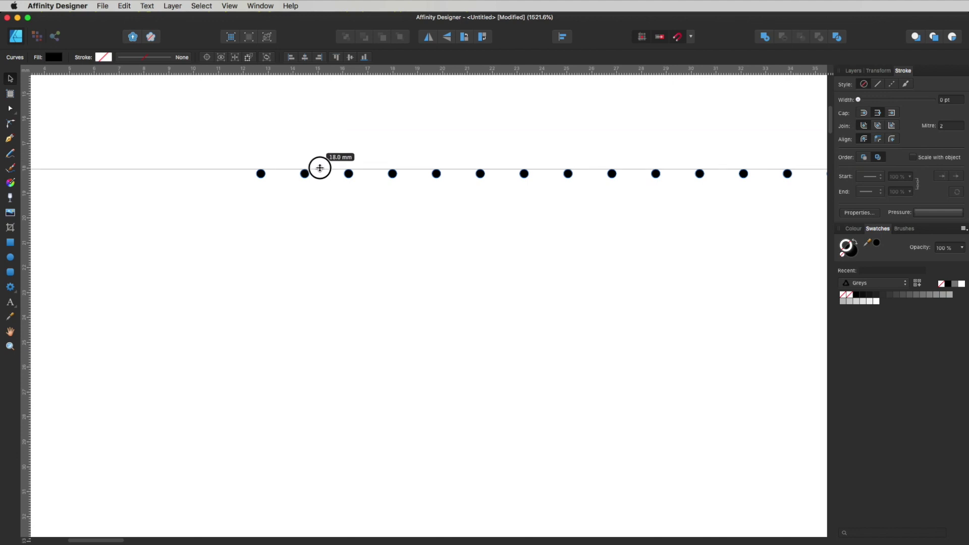
left_click_drag(326, 77, 318, 178)
left_click_drag(332, 70, 325, 173)
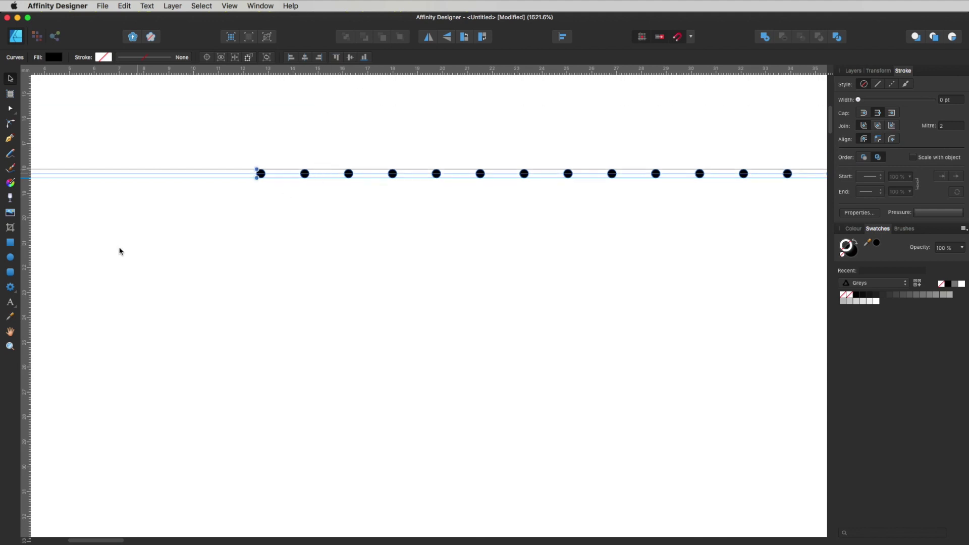
Place vertical guides through the centres of the first two dots, review the snapping options and deselect the dots
left_click_drag(25, 226, 260, 183)
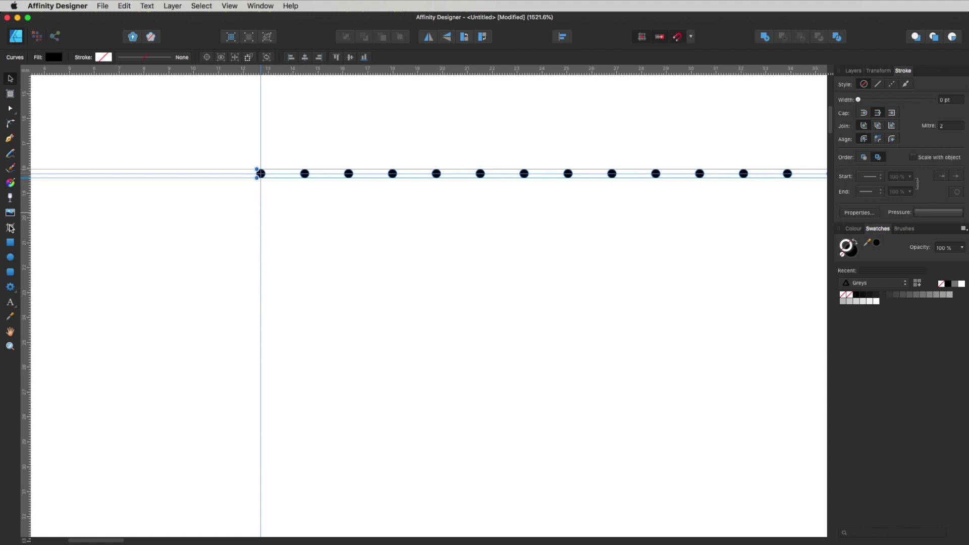
left_click_drag(25, 223, 303, 190)
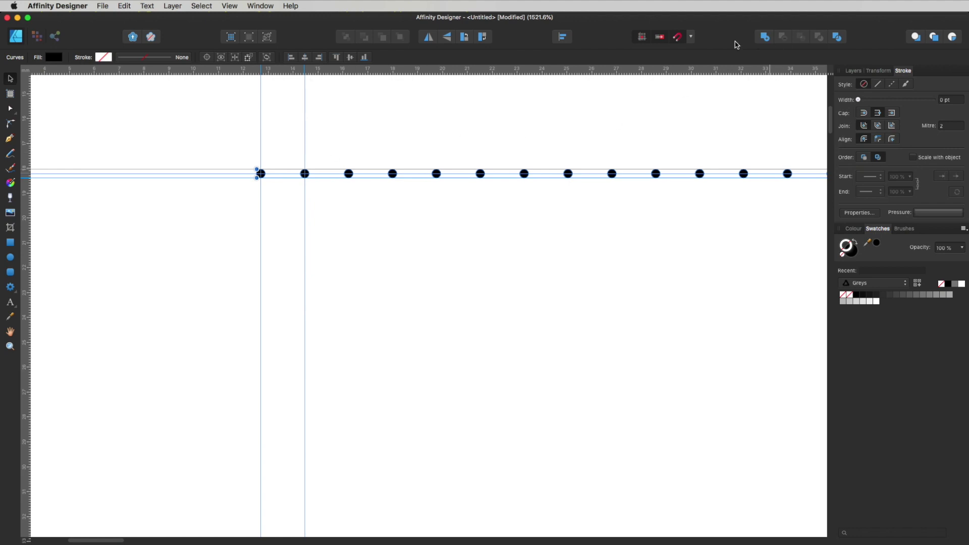
left_click(692, 37)
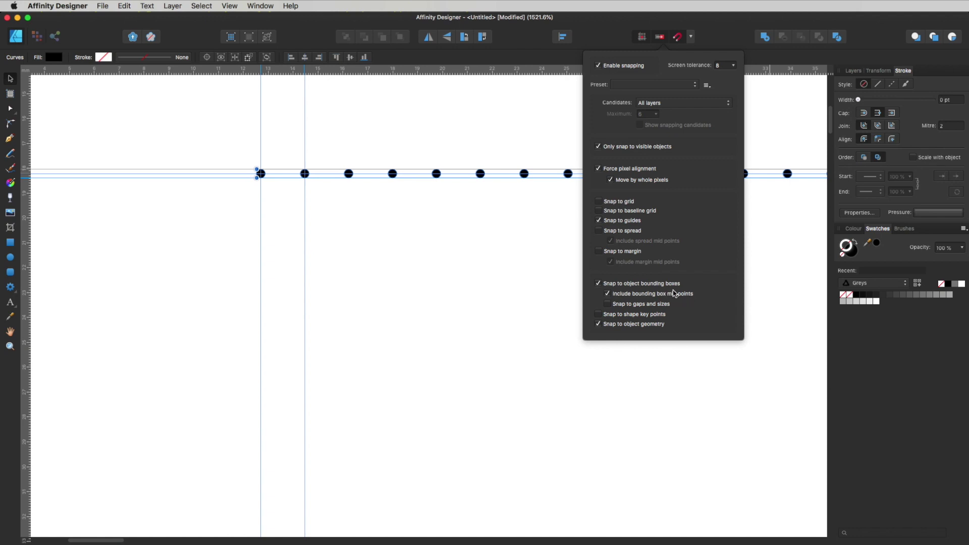
left_click(329, 281)
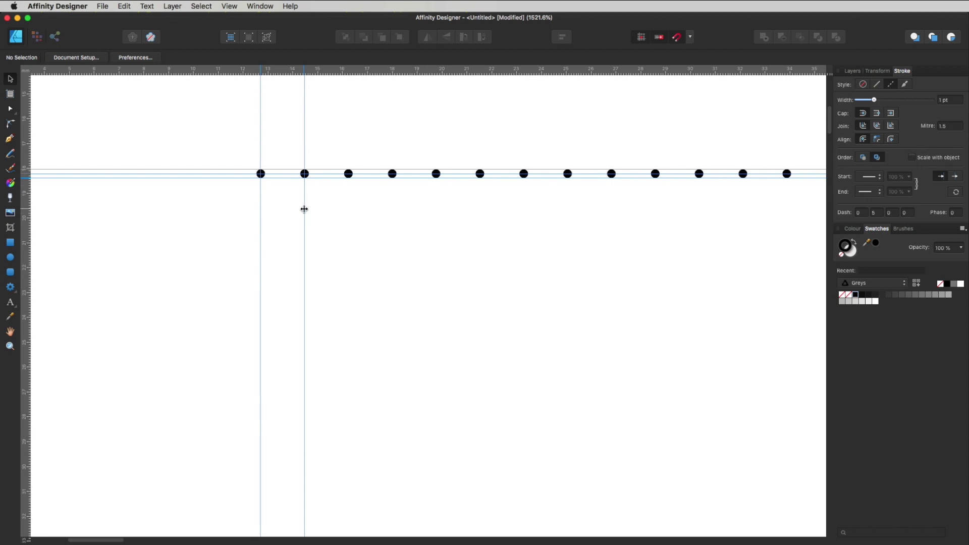
Set up the Rectangle tool with no stroke and a cyan fill from the Colours palette
key("m")
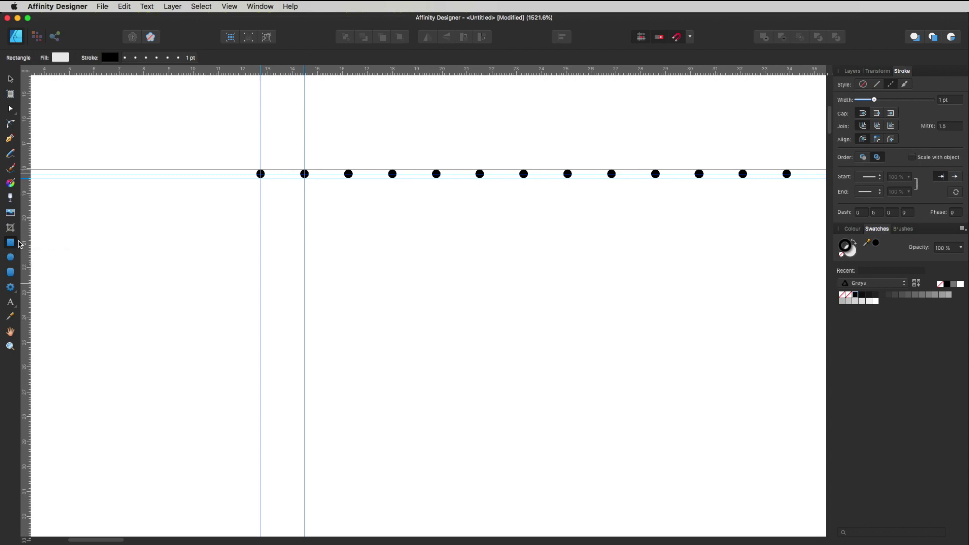
left_click(841, 254)
left_click(854, 251)
left_click(860, 284)
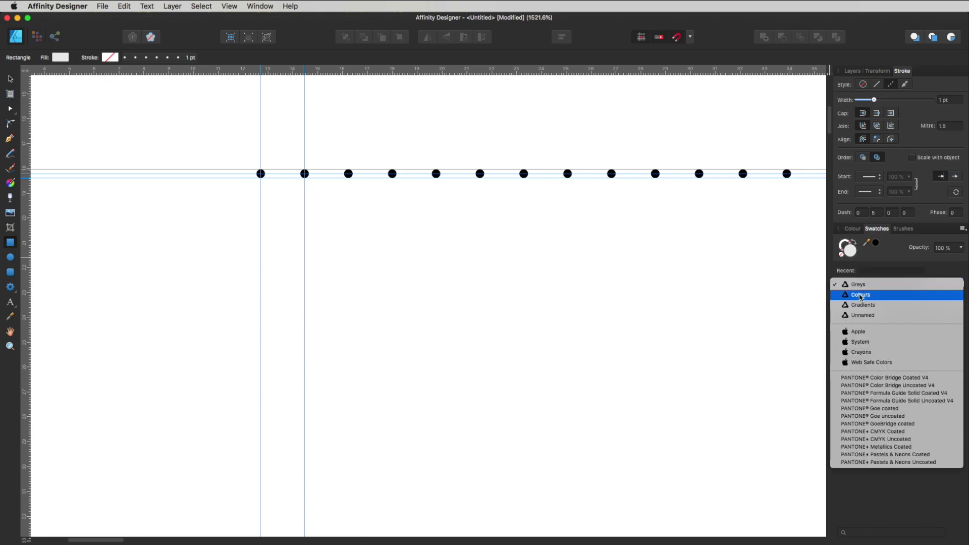
left_click(859, 293)
left_click(857, 297)
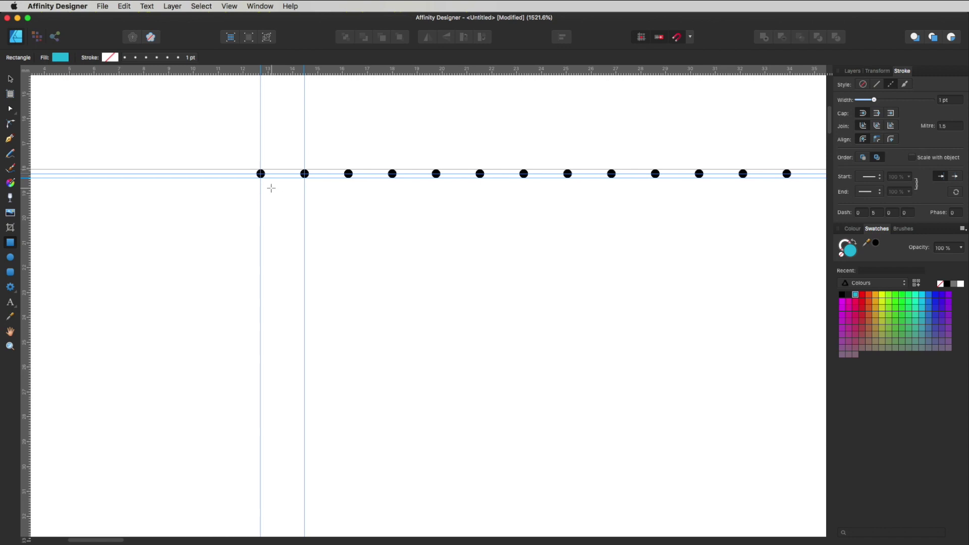
Draw a cyan square downward from the first dot's centre, as wide as the spacing between the first two dots
key("z")
left_click_drag(293, 181, 477, 316)
key("m")
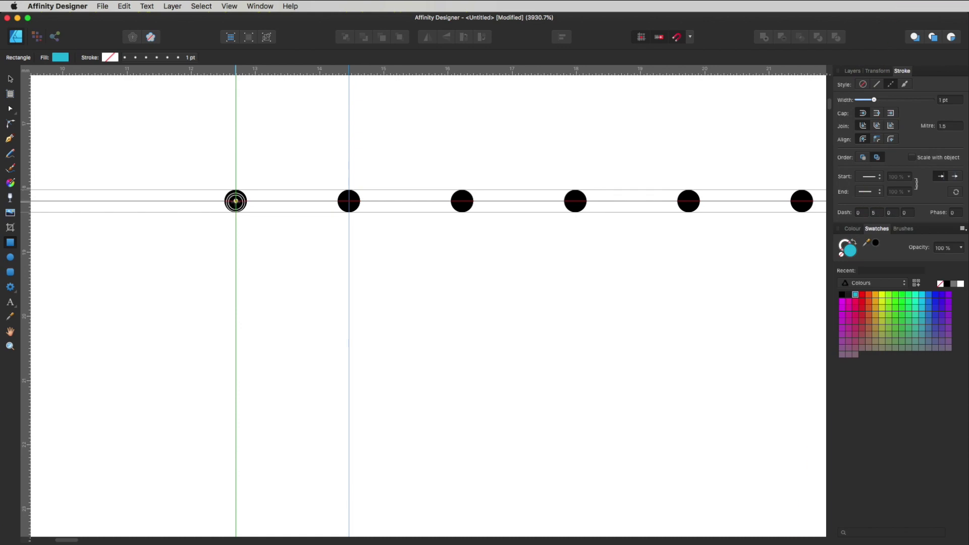
left_click_drag(236, 201, 352, 307)
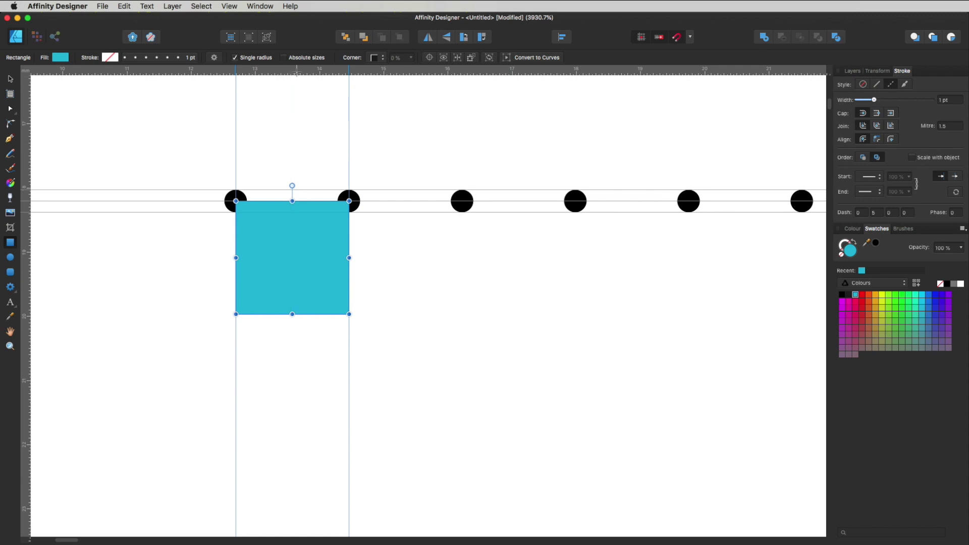
Place a horizontal guide along the cyan square's bottom edge
left_click(310, 129)
key("v")
left_click_drag(310, 71, 353, 314)
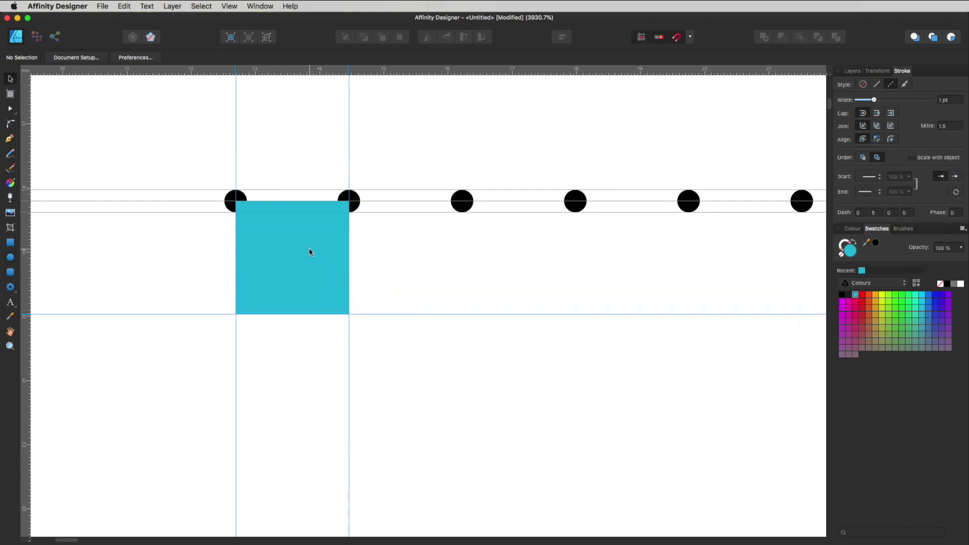
Duplicate the cyan square directly below itself and add guides at the copy's vertical centre line and bottom edge
left_click(309, 251)
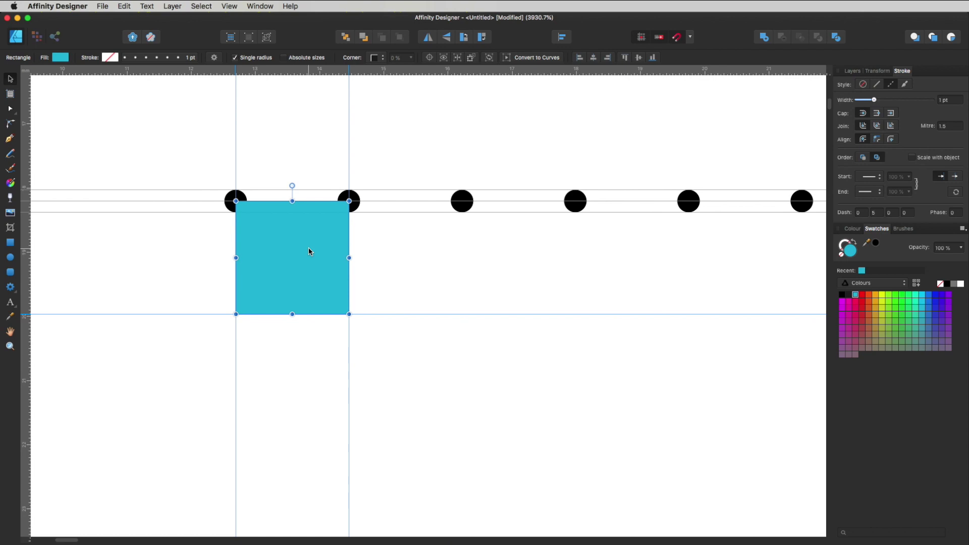
left_click_drag(305, 231, 312, 352)
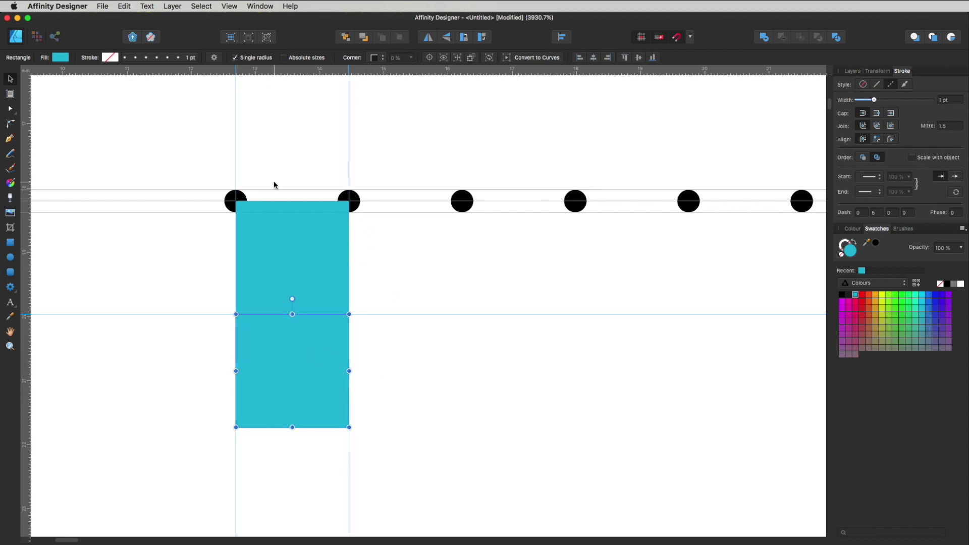
left_click_drag(26, 272, 293, 416)
left_click_drag(342, 71, 348, 428)
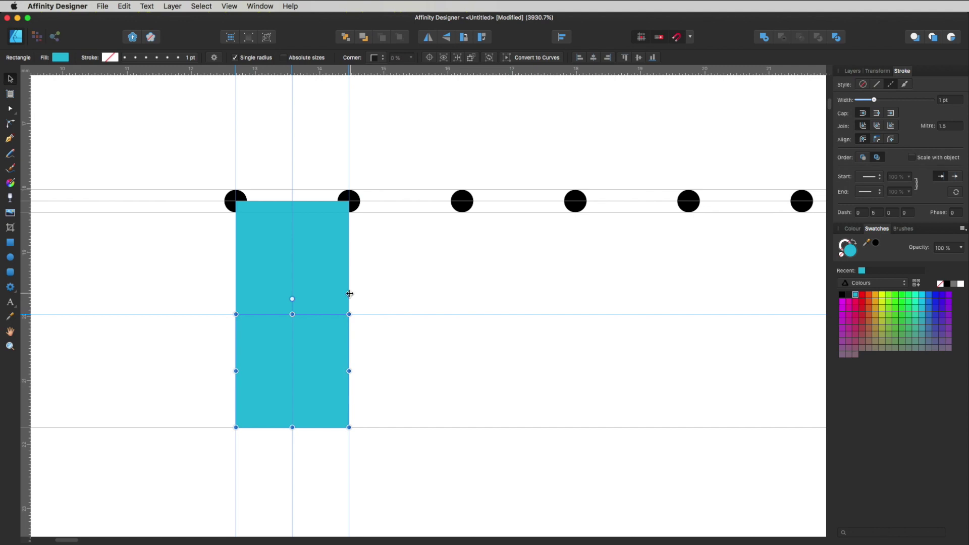
Send both cyan squares to the back, behind the dot row, and lock the guides
left_click(320, 273, "shift")
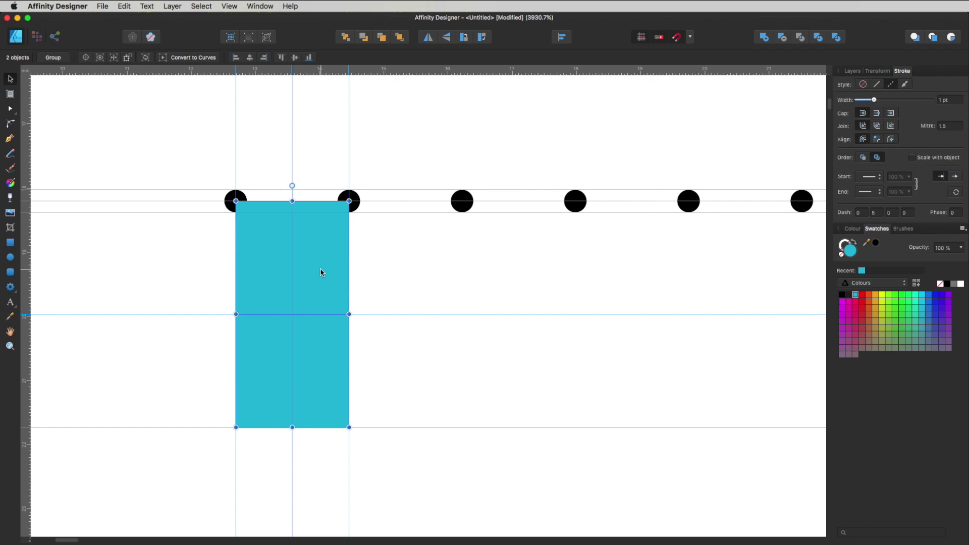
left_click(172, 6)
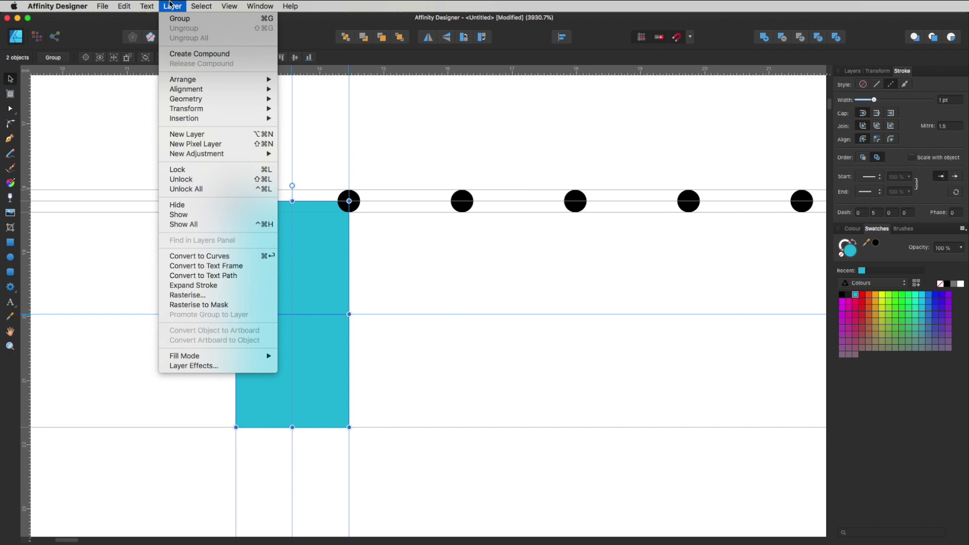
mouse_move(201, 81)
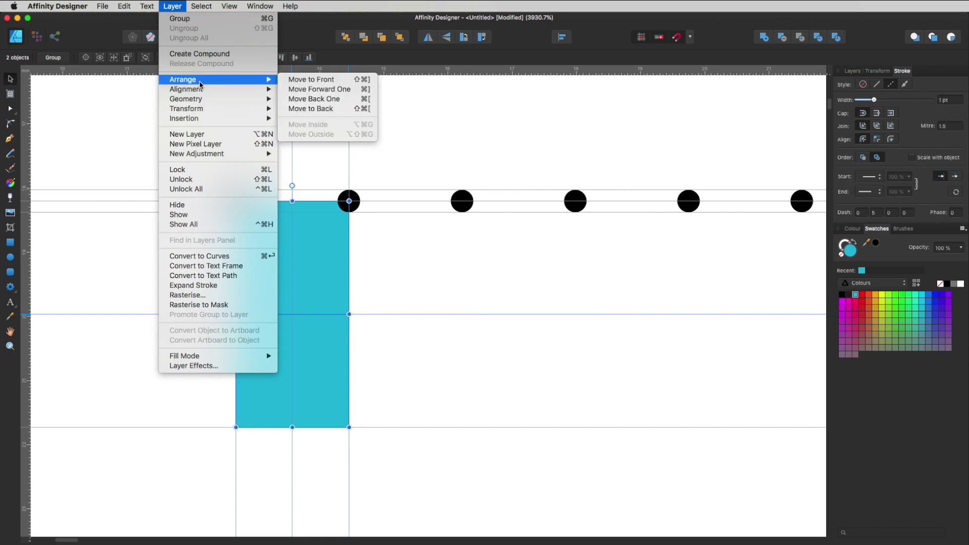
left_click(321, 111)
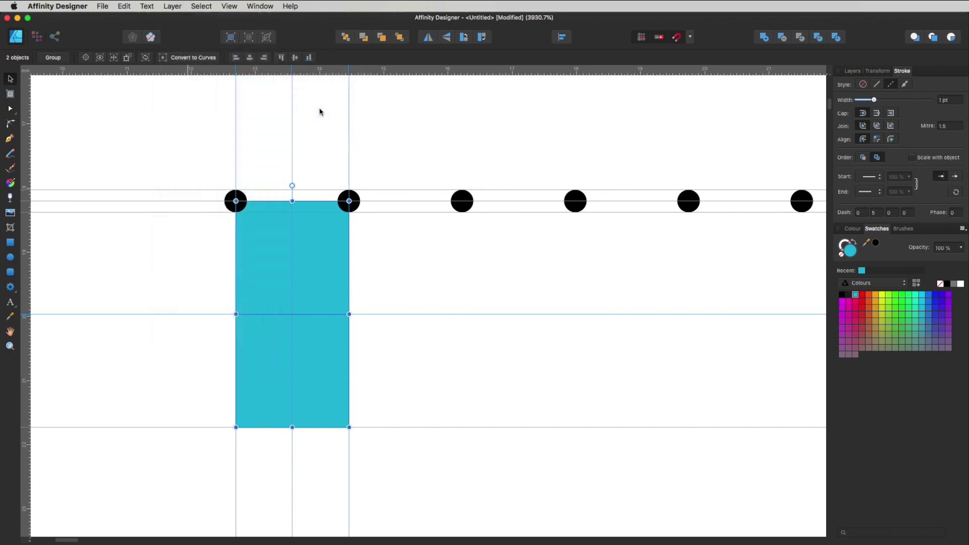
left_click(388, 293)
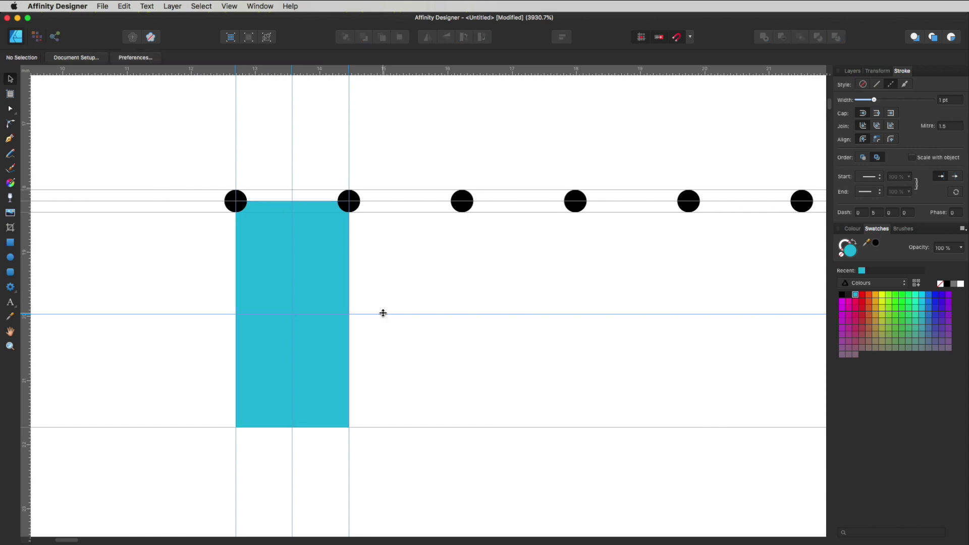
left_click(229, 6)
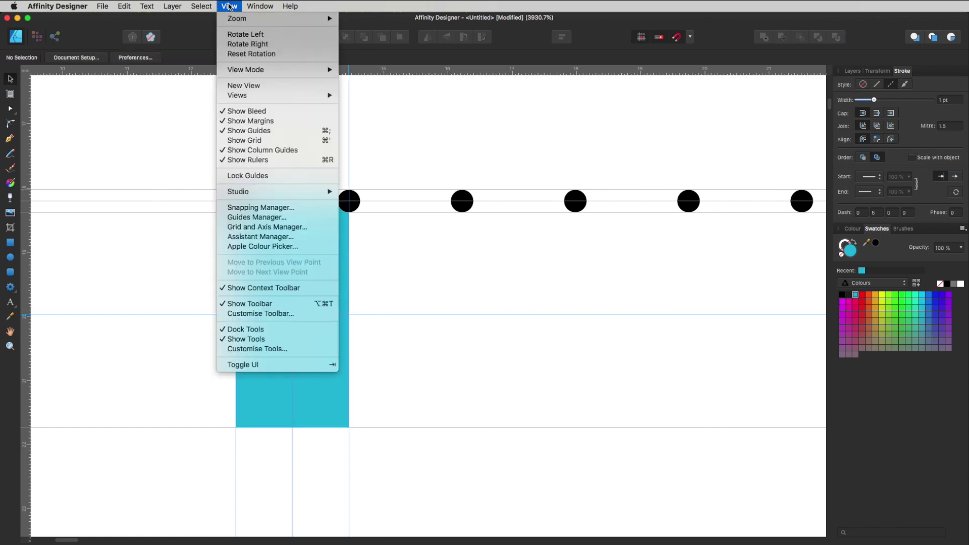
left_click(303, 176)
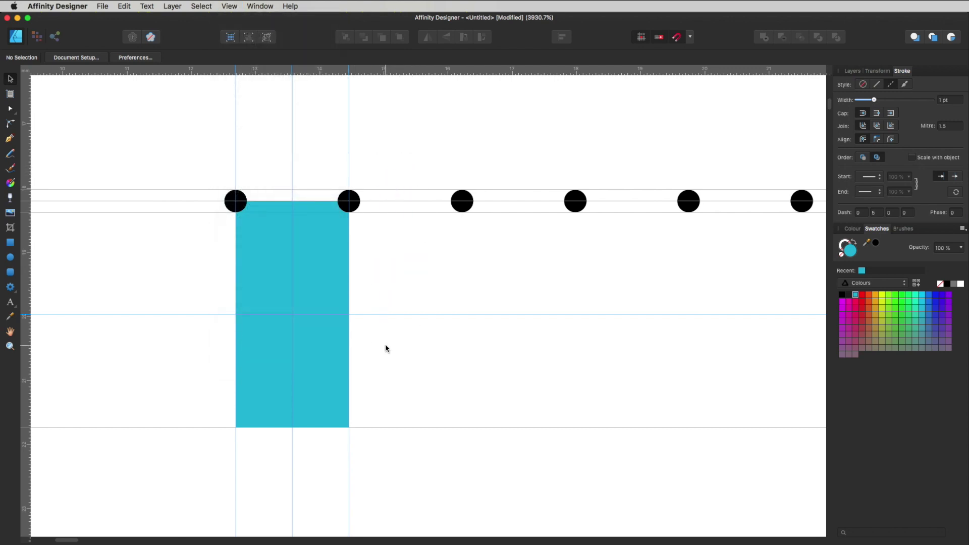
Duplicate the dot row onto the guide between the squares, staggered so its second dot centres on the squares' vertical centre guide
left_click(461, 199)
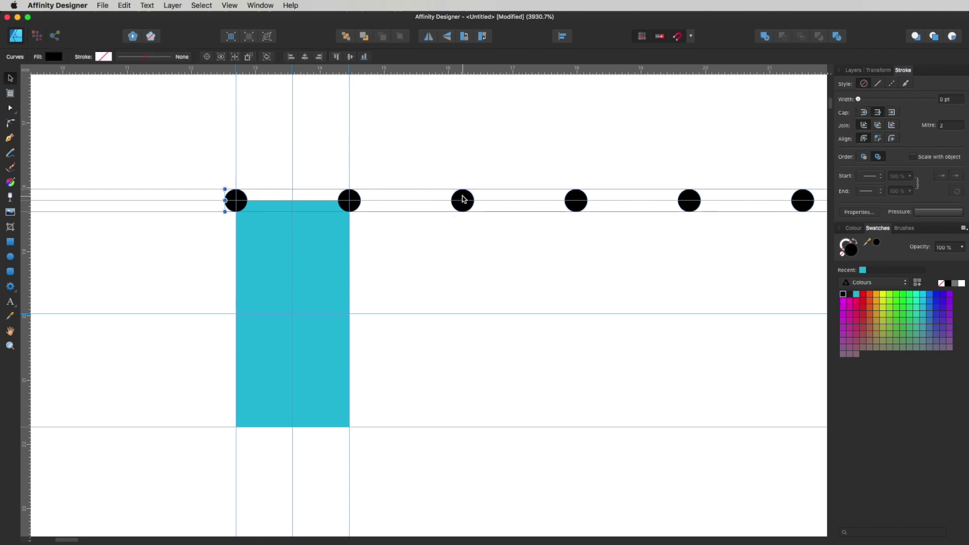
left_click_drag(463, 199, 407, 312)
scroll(302, 333, "up", 6)
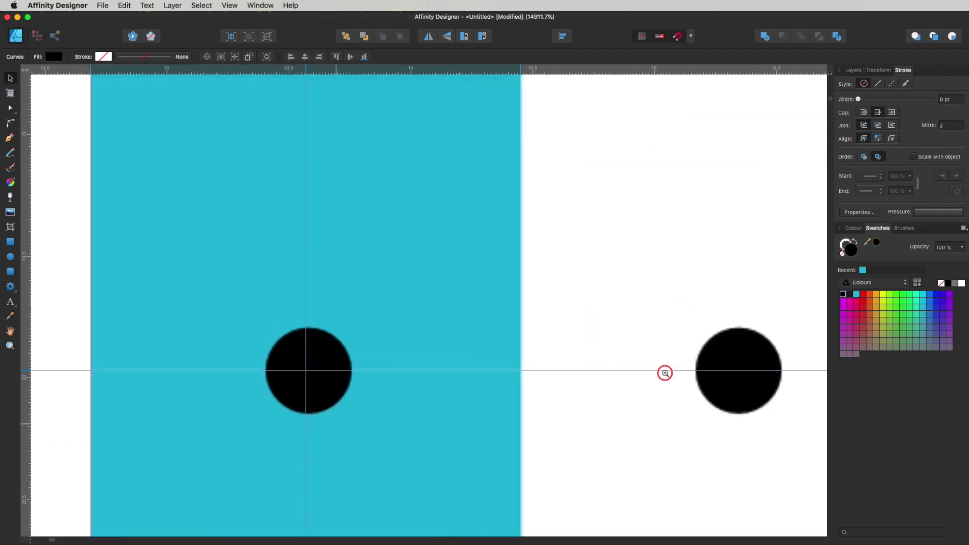
mouse_move(320, 353)
left_mouse_down()
mouse_move(327, 336)
mouse_move(325, 357)
left_mouse_up()
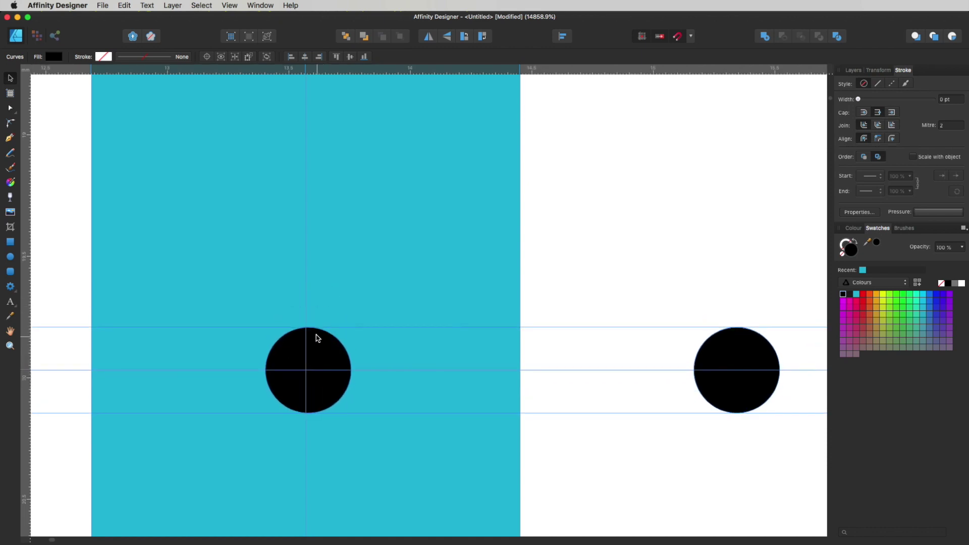
scroll(299, 320, "up", 5)
mouse_move(402, 392)
left_mouse_down()
mouse_move(359, 389)
mouse_move(395, 394)
left_mouse_up()
scroll(476, 397, "down", 5)
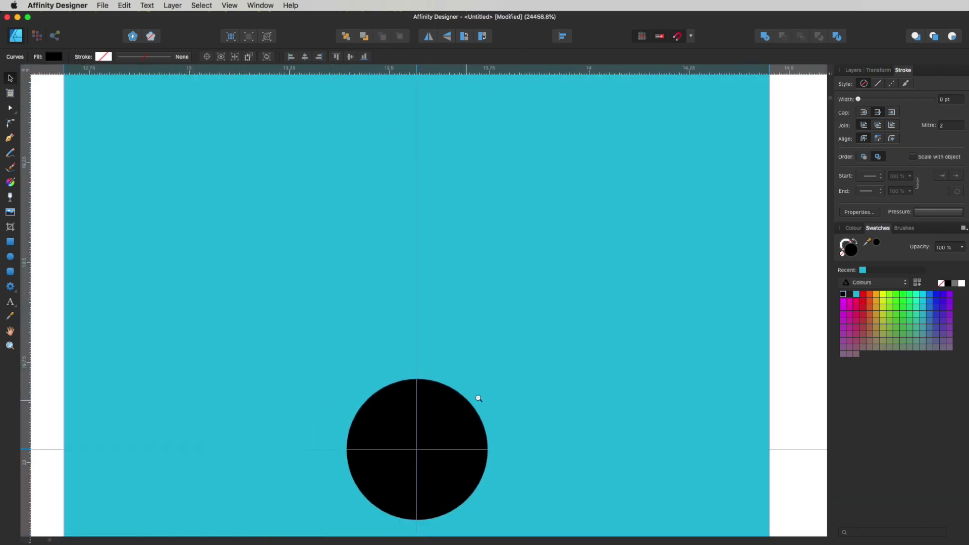
scroll(479, 400, "down", 3)
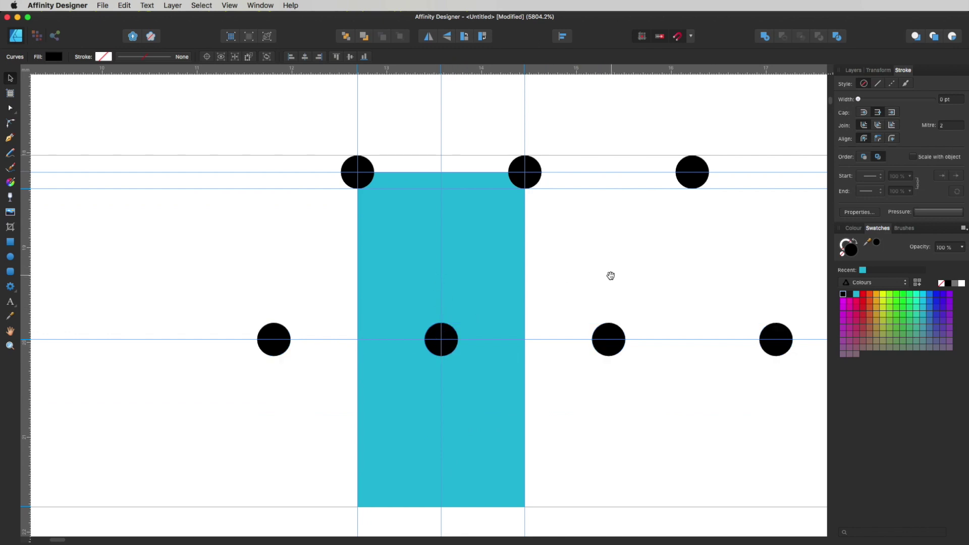
scroll(610, 275, "right", 5)
scroll(610, 275, "down", 2)
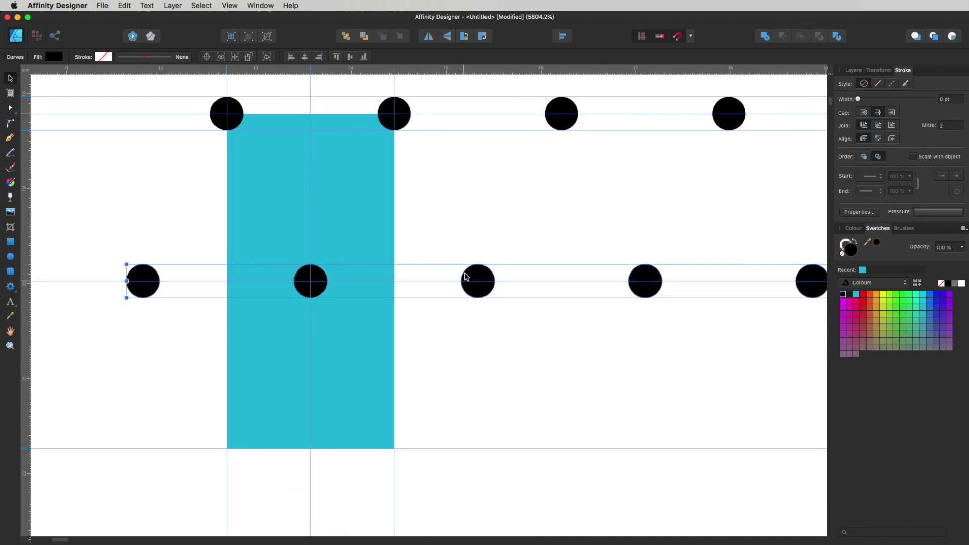
Duplicate both dot rows together straight down so the copied upper row is centred on the lower square's bottom guide
left_click(405, 109, "shift")
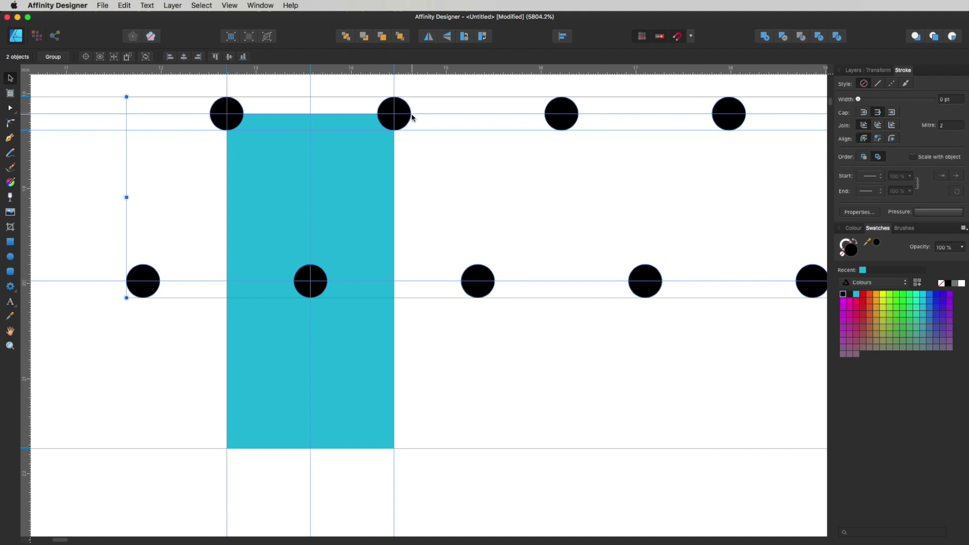
left_click_drag(410, 113, 415, 451)
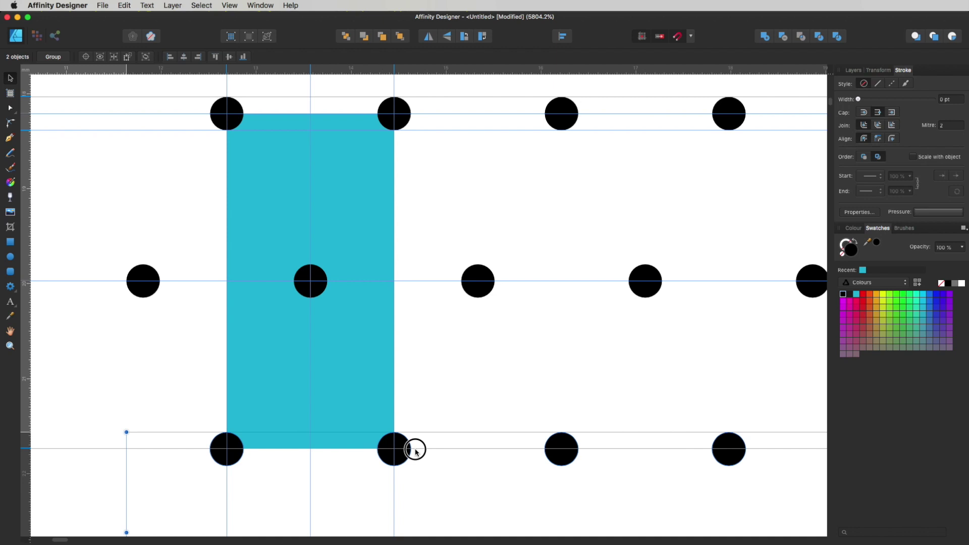
left_click_drag(416, 451, 415, 450)
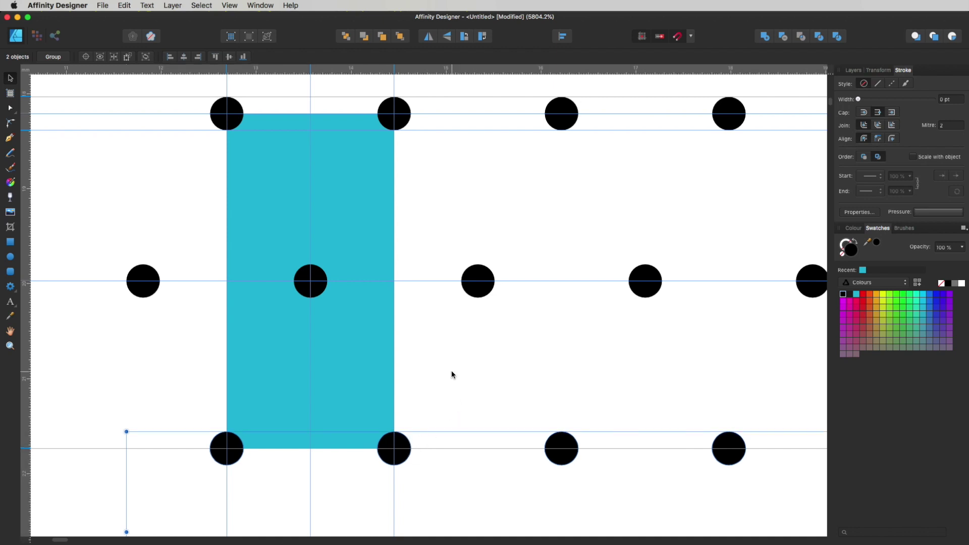
Repeat the duplication of the two dot rows down the page until the pattern covers over half its height, then deselect
key("super+0")
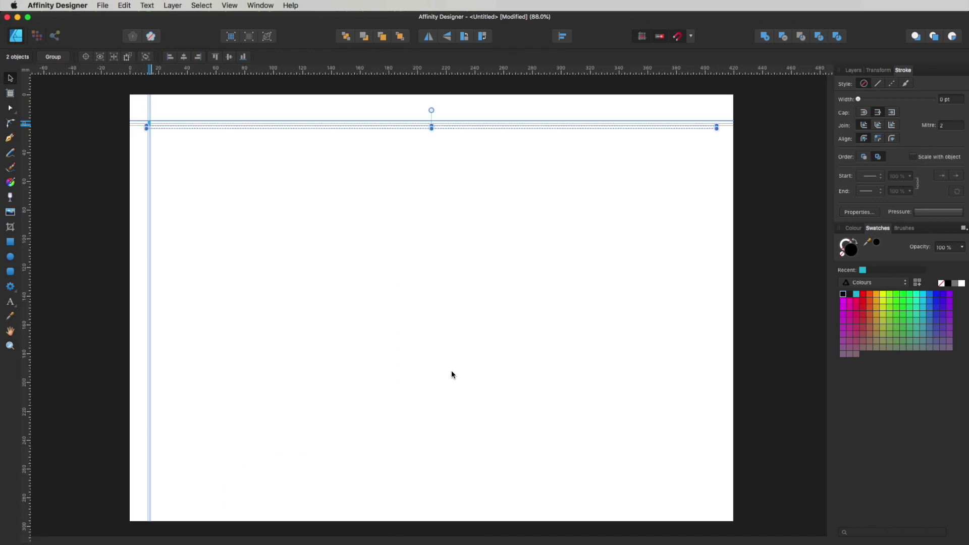
key("super+j")
key("super+j")
key("super+j")
key("super+j")
key("super+j")
key("super+j")
key("super+j")
key("super+j")
key("super+j")
key("super+j")
key("super+j")
key("super+j")
key("super+j")
key("super+j")
key("super+j")
key("super+j")
key("super+j")
key("super+j")
key("super+j")
key("super+j")
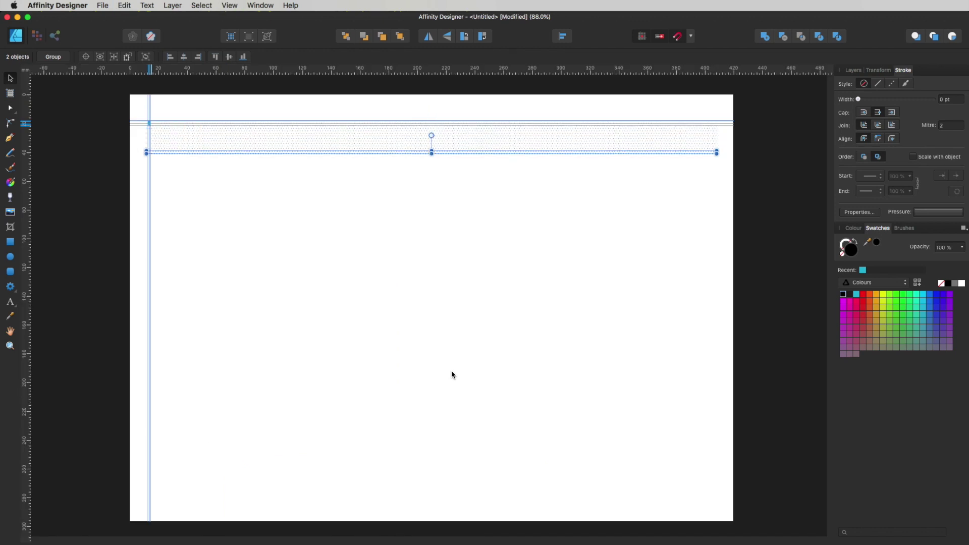
key("super+j")
key("super+j")
key("super+j")
key("super+j")
key("super+j")
key("super+j")
key("super+j")
key("super+j")
key("super+j")
key("super+j")
key("super+j")
key("super+j")
key("super+j")
key("super+j")
key("super+j")
key("super+j")
key("super+j")
key("super+j")
key("super+j")
key("super+j")
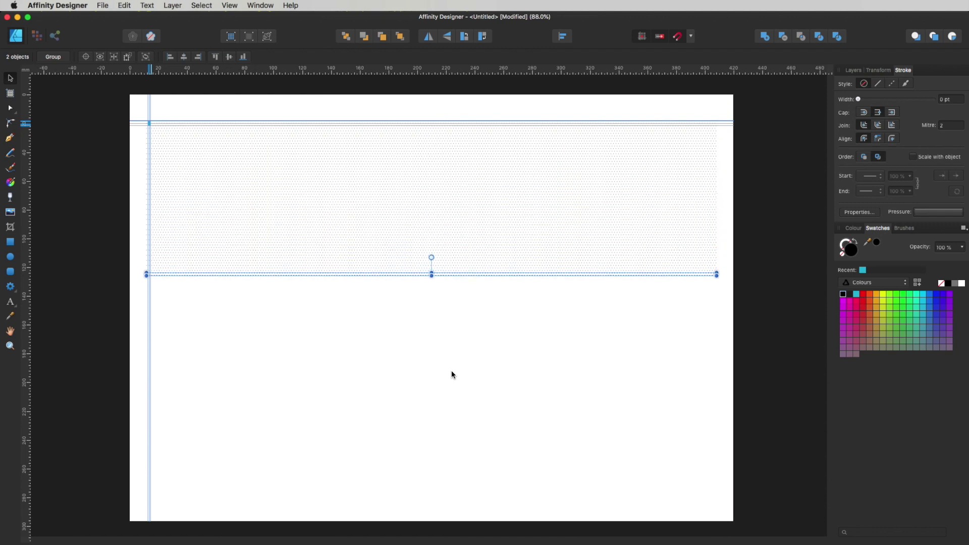
key("super+j")
key("super+j")
key("super+j")
key("super+j")
key("super+j")
key("super+j")
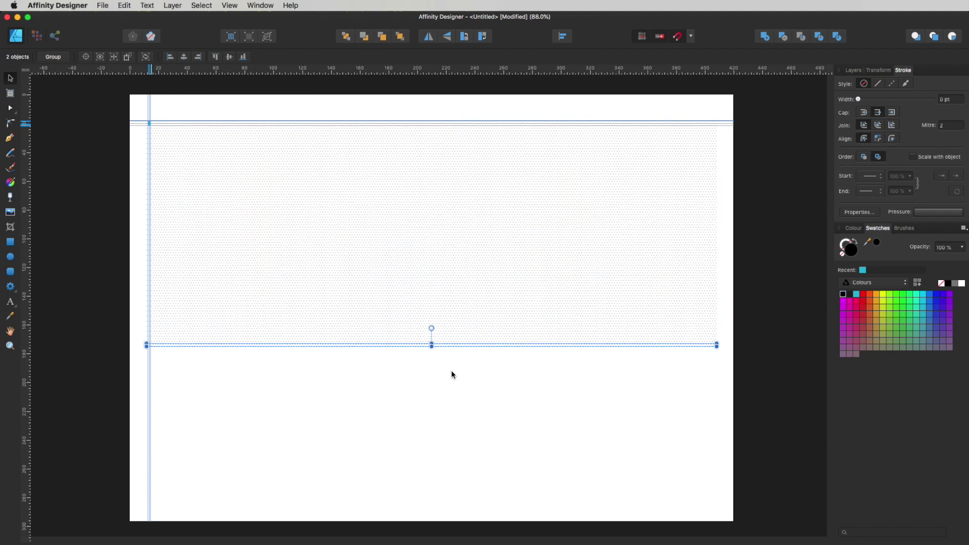
left_click(451, 374)
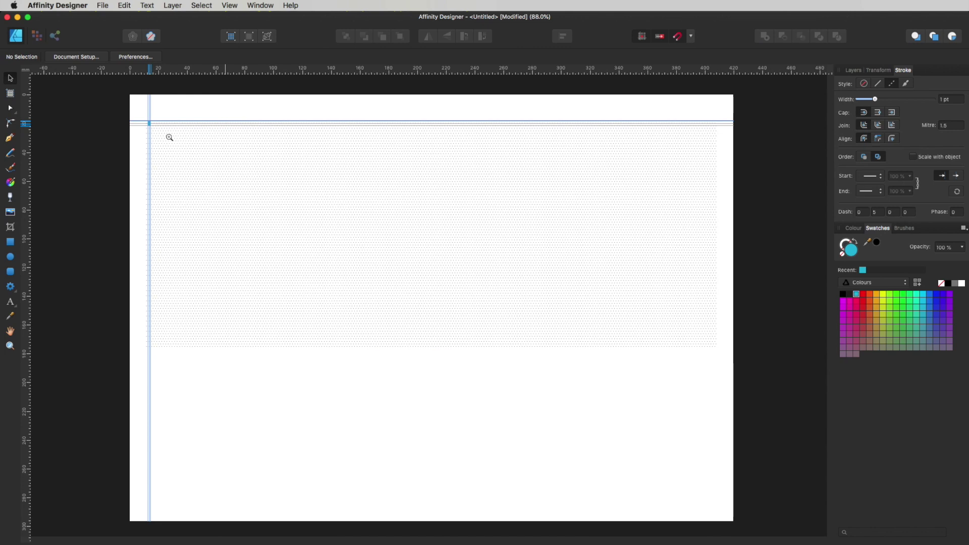
Delete both cyan squares from the upper corner of the dot pattern
left_click_drag(135, 121, 557, 301)
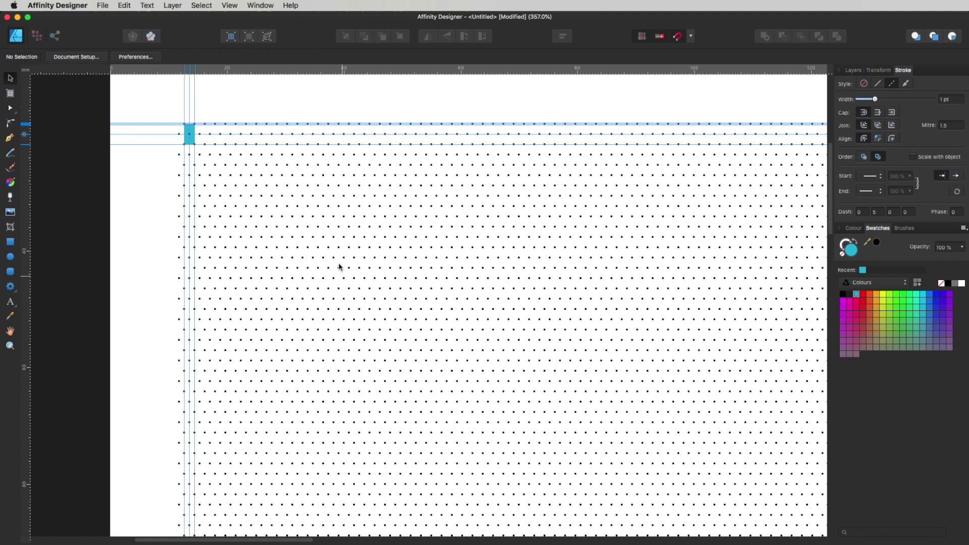
left_click_drag(181, 116, 610, 297)
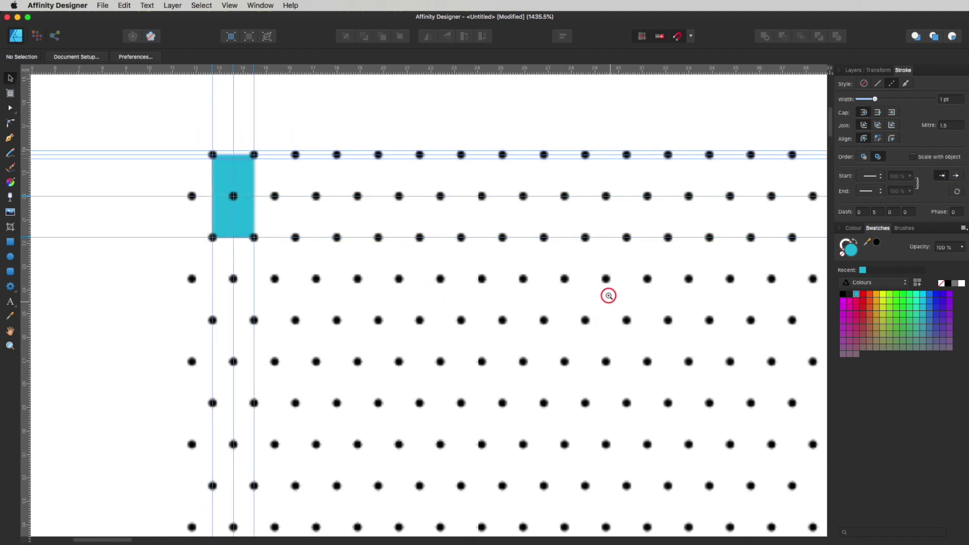
left_click(240, 223)
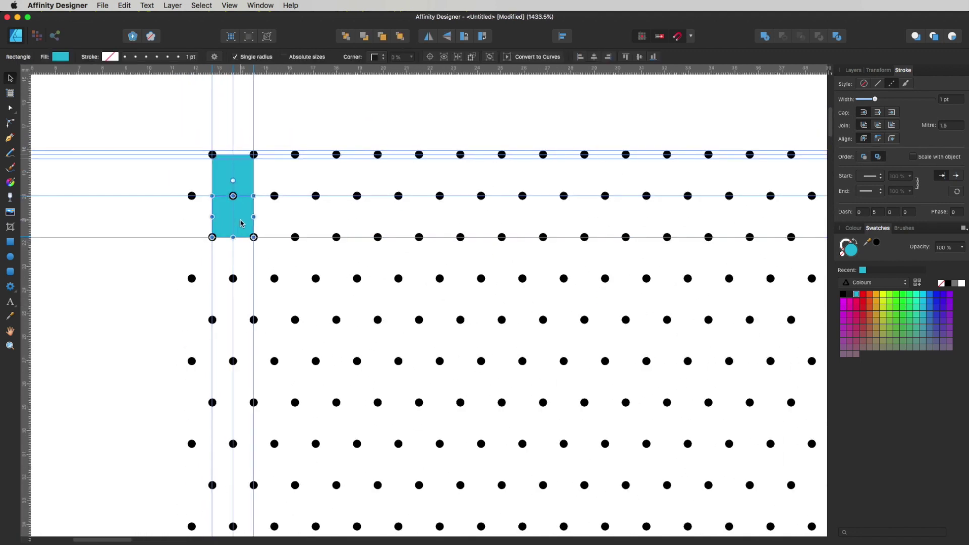
key("super+z")
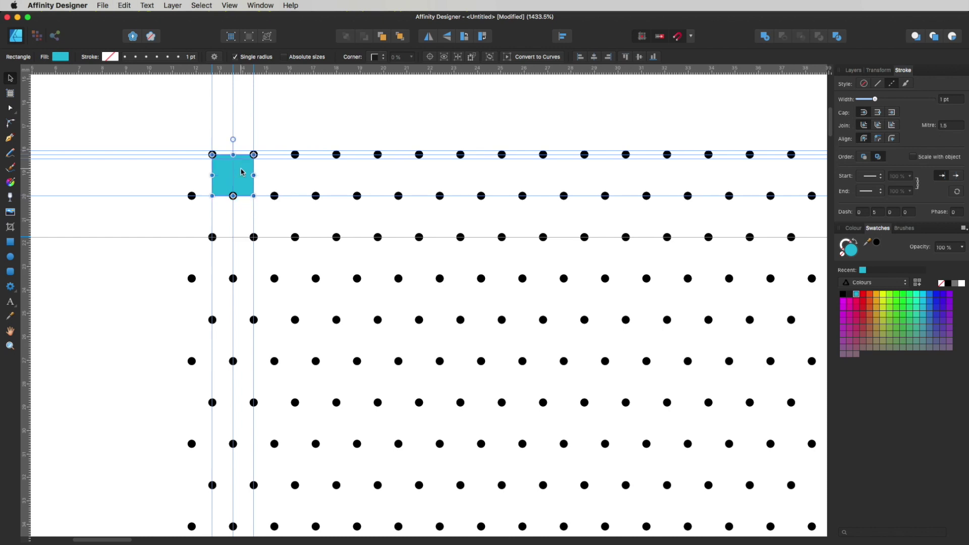
key("super+z")
Hide the guides and clear the selection
left_click(231, 4)
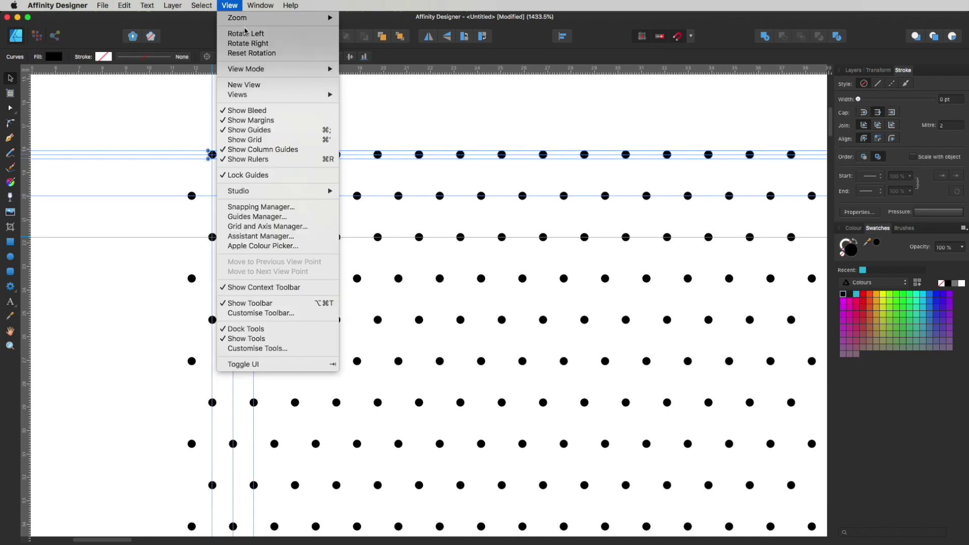
left_click(258, 132)
left_click(379, 98)
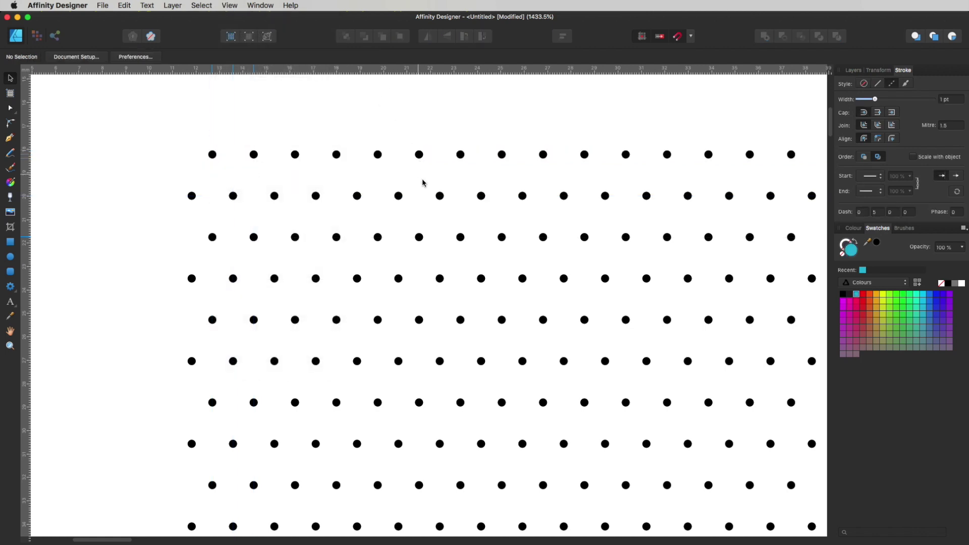
Give the second row of dots a 0.2 pt stroke
scroll(581, 310, "down", 5)
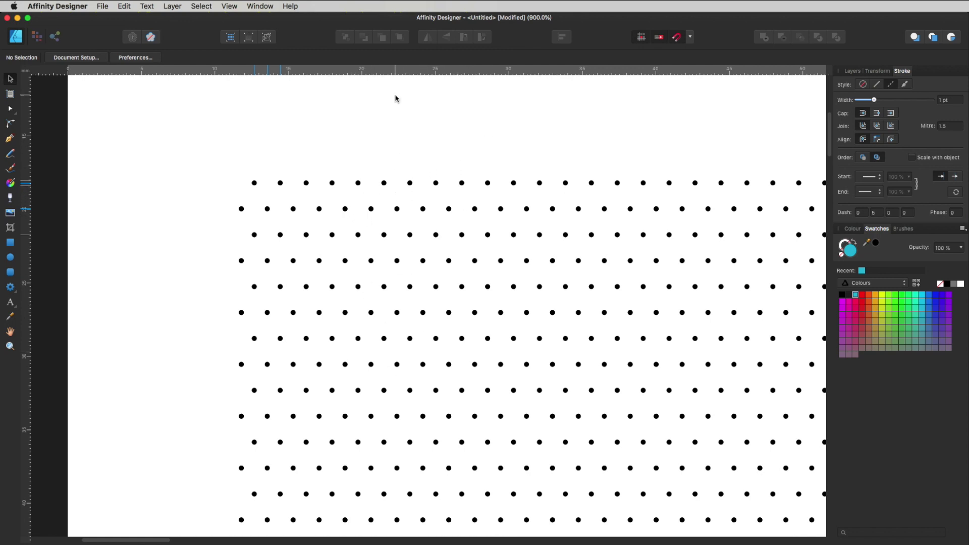
scroll(434, 419, "down", 3)
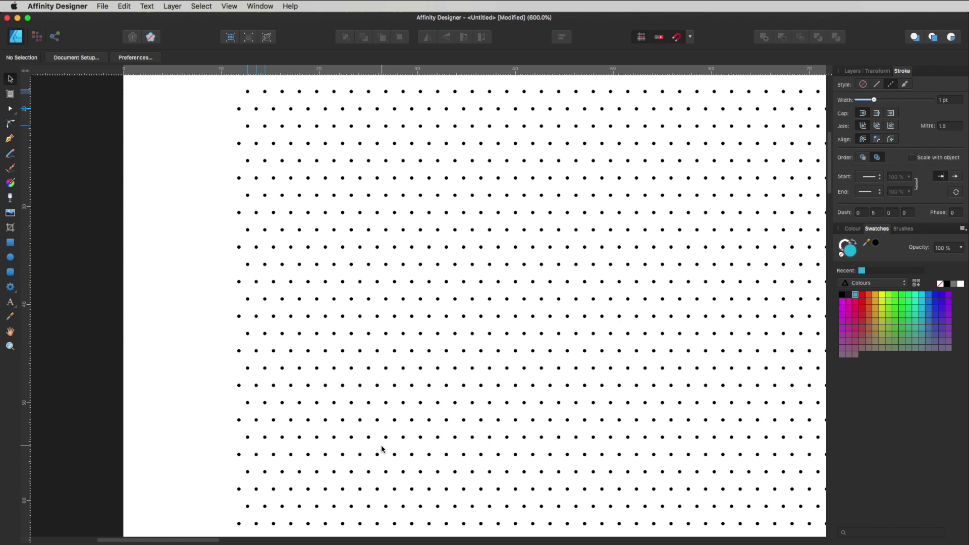
scroll(399, 318, "up", 1)
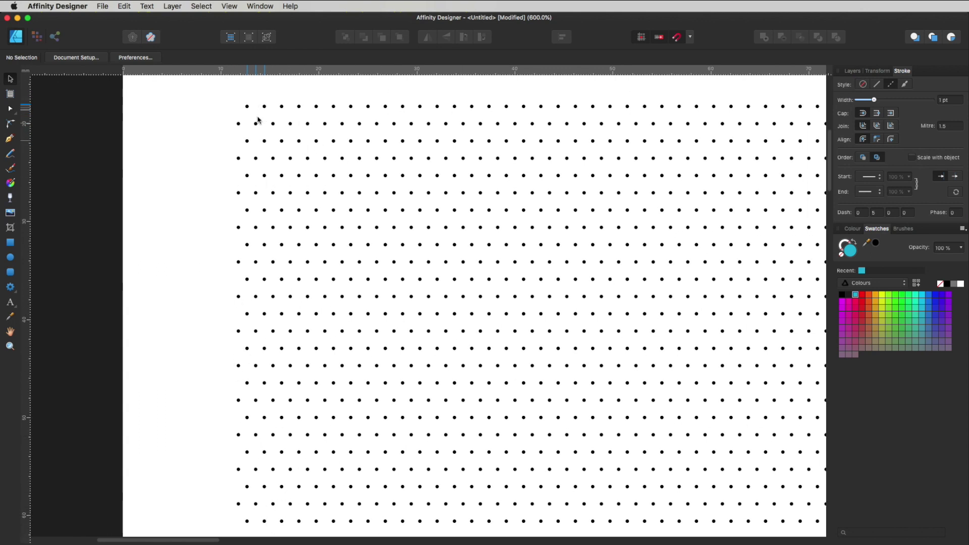
left_click_drag(247, 108, 453, 190)
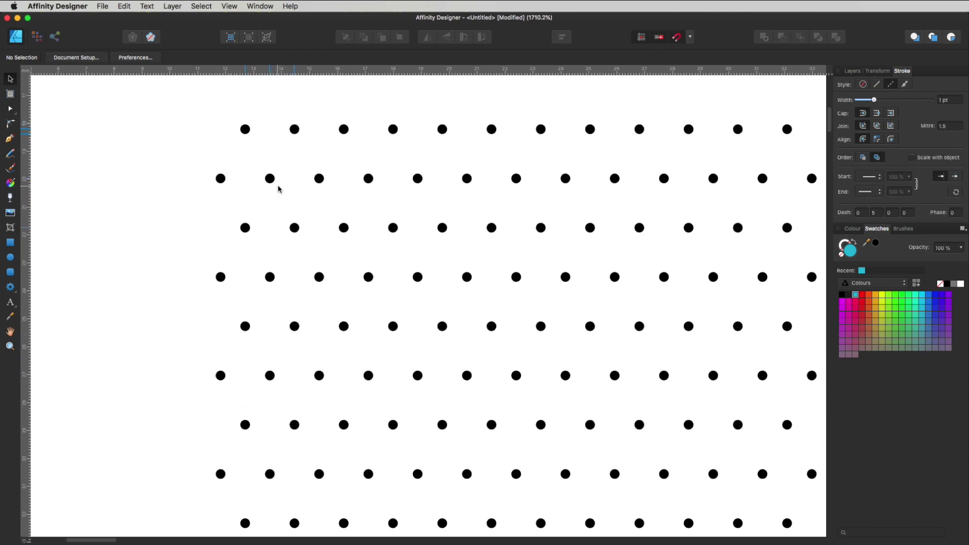
left_click(273, 182)
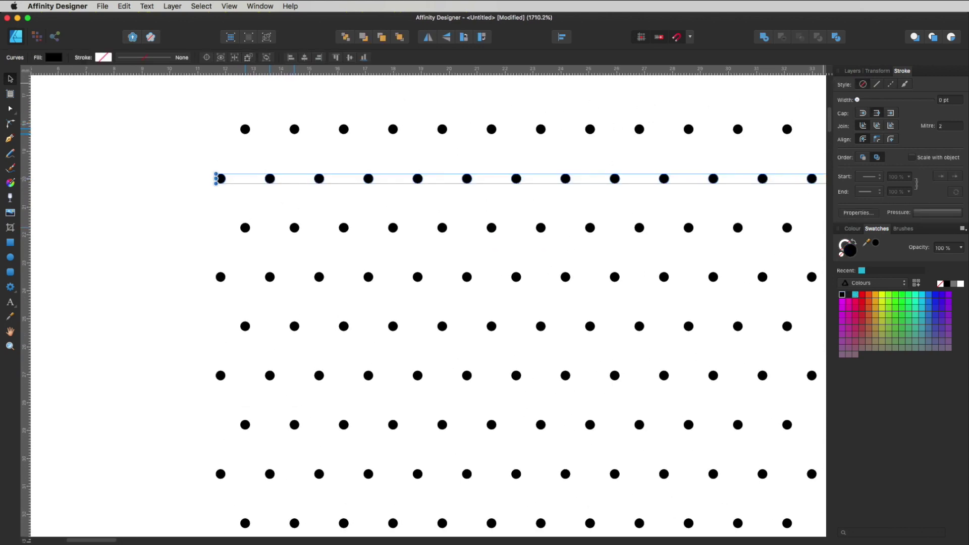
left_click(951, 100)
key("BackSpace")
key("Return")
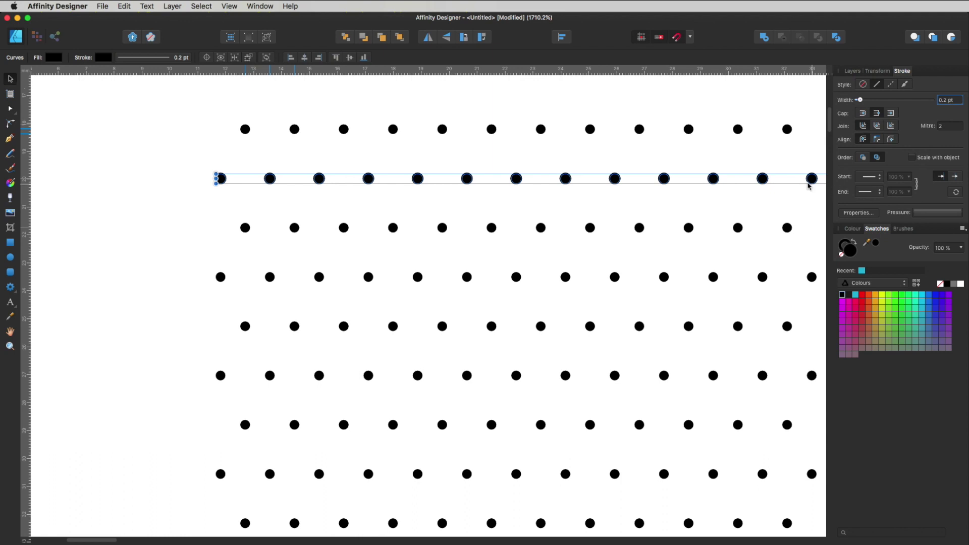
Give the third row of dots a 0.4 pt stroke
left_click(738, 229)
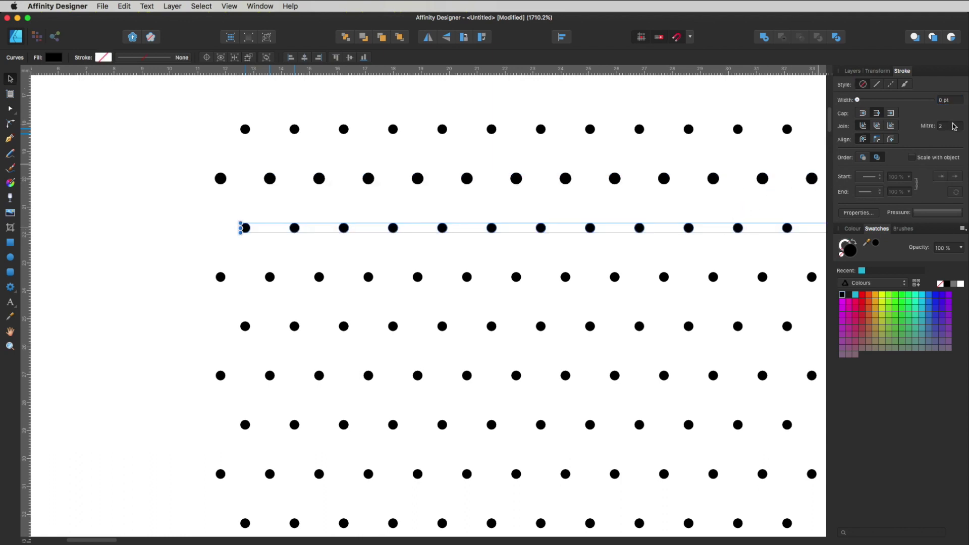
double_click(945, 100)
type("0.4")
key("Return")
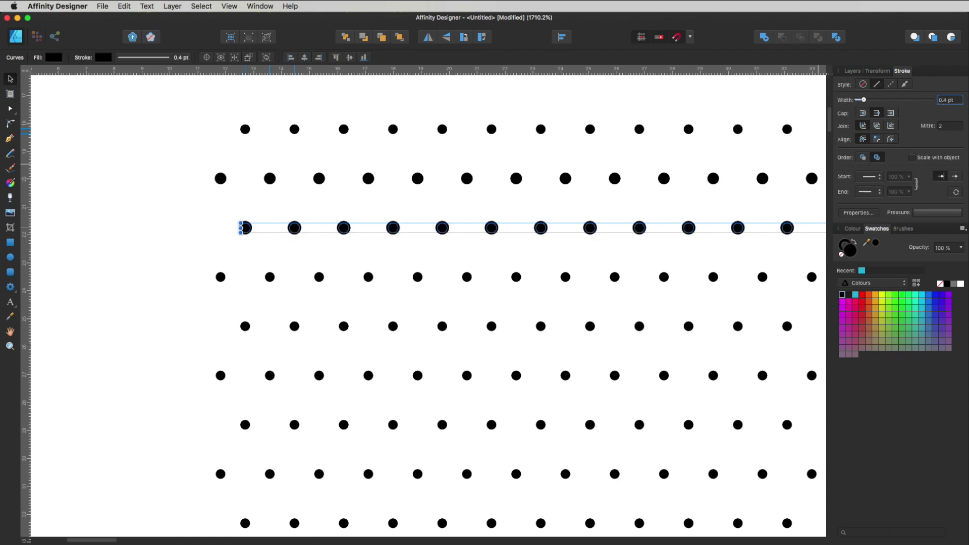
Give the fourth row of dots a 0.6 pt stroke and the fifth row a 0.8 pt stroke
left_click(762, 277)
left_click(945, 101)
key("Return")
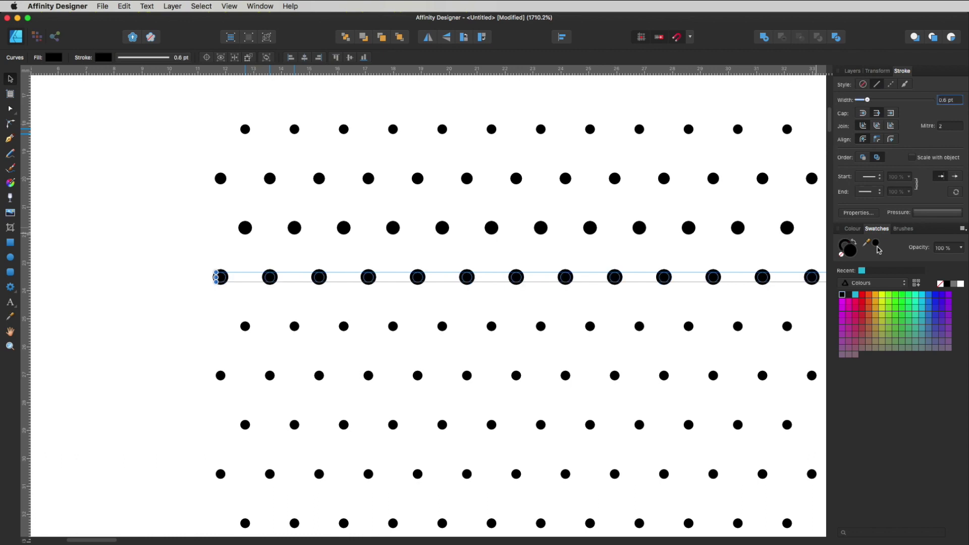
left_click(737, 326)
left_click(953, 99)
key("Return")
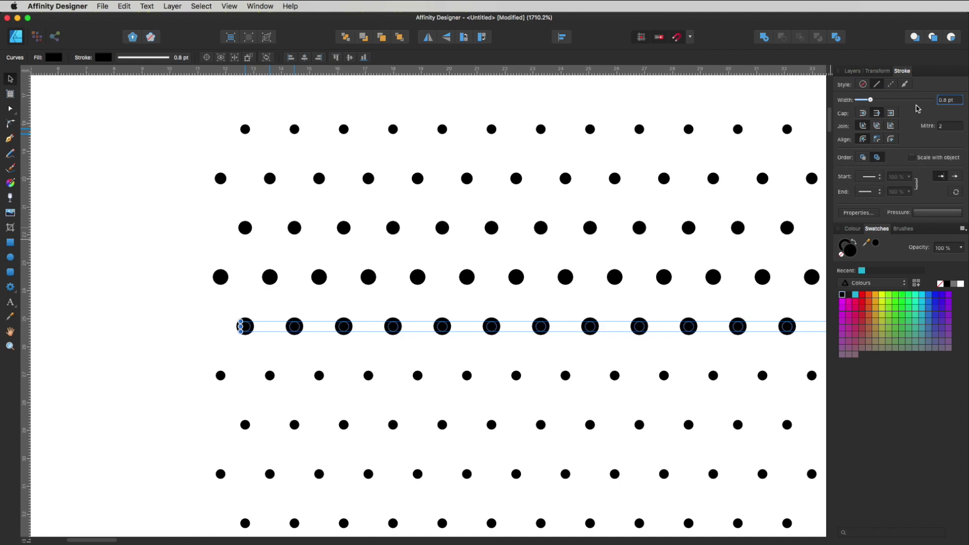
Give the sixth row of dots a 1 pt stroke and clear the selection
left_click(761, 377)
left_click(942, 100)
type("1")
key("Return")
scroll(649, 210, "left", 2)
left_click(216, 338)
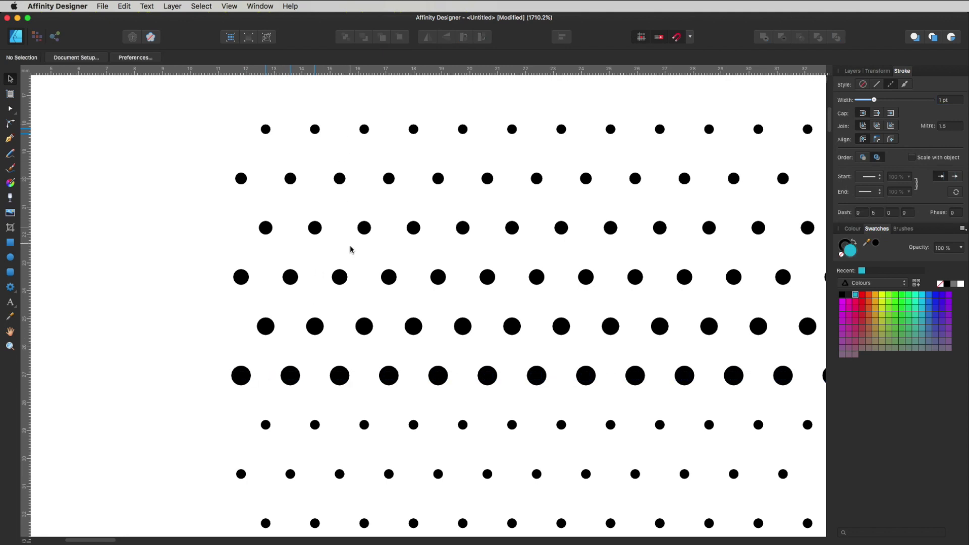
Give the seventh and eighth rows of dots strokes that continue the 0.2 pt increase per row
left_click(414, 426)
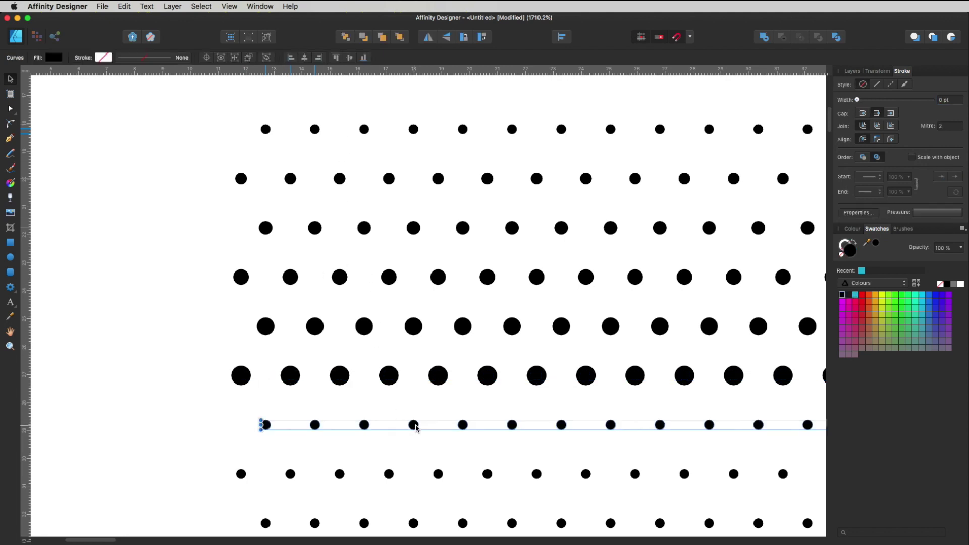
left_click(941, 100)
key("Return")
left_click(586, 473)
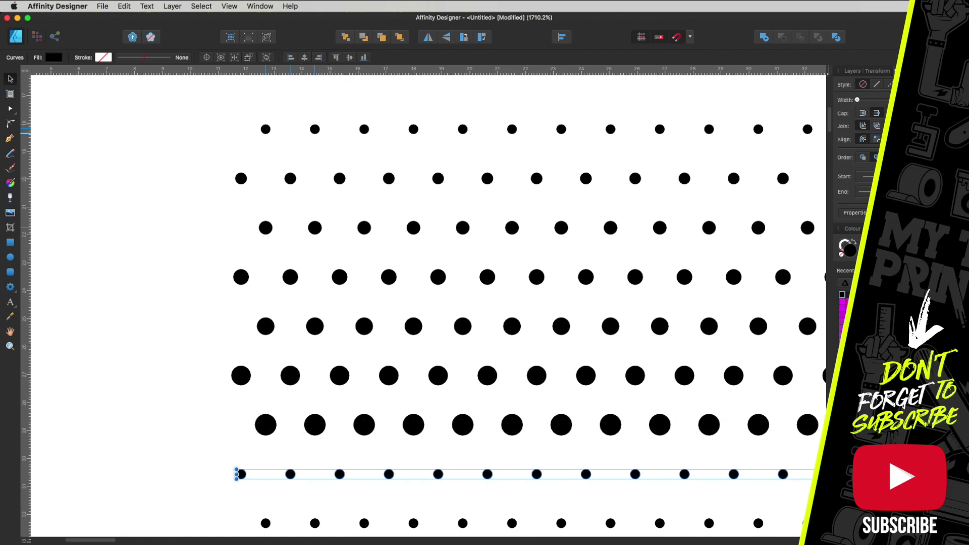
key("super+shift+v")
left_click(359, 443)
Give the ninth row of dots a 1.6 pt stroke
scroll(359, 443, "down", 10)
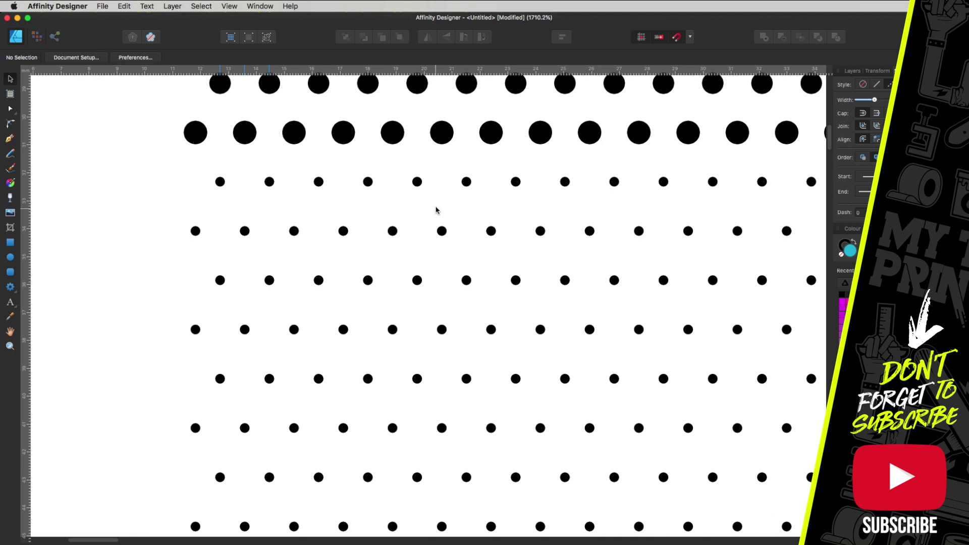
left_click(417, 183)
left_click(944, 100)
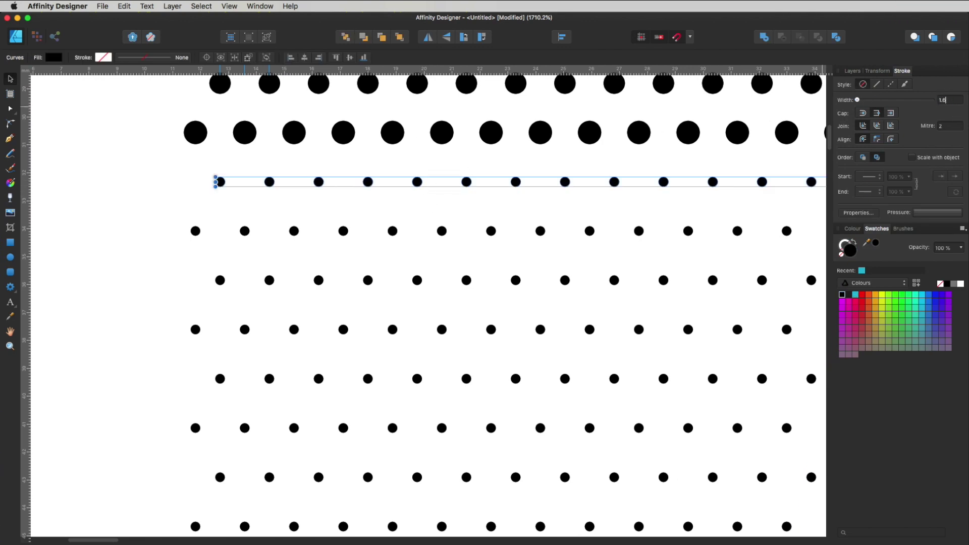
type("1.6")
key("Return")
Give the tenth row of dots a 1.8 pt stroke
left_click(639, 232)
left_click(950, 98)
type("1.8")
key("Return")
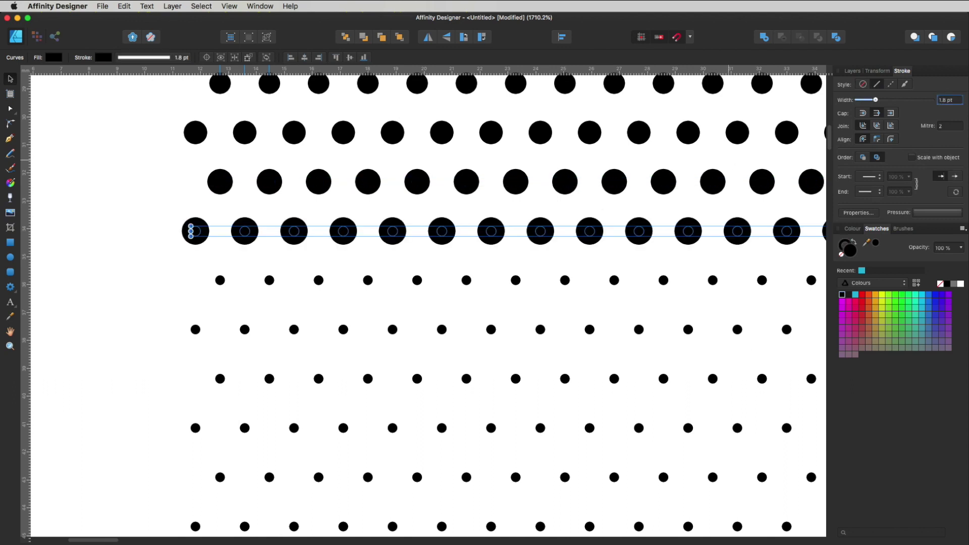
Give the eleventh row of dots a 2 pt stroke
left_click(662, 280)
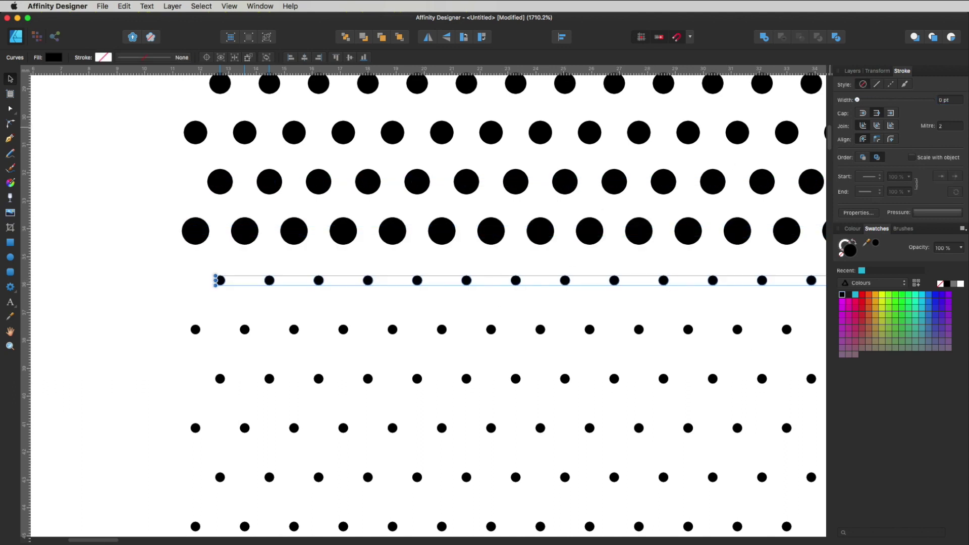
left_click(950, 99)
type("2")
key("Return")
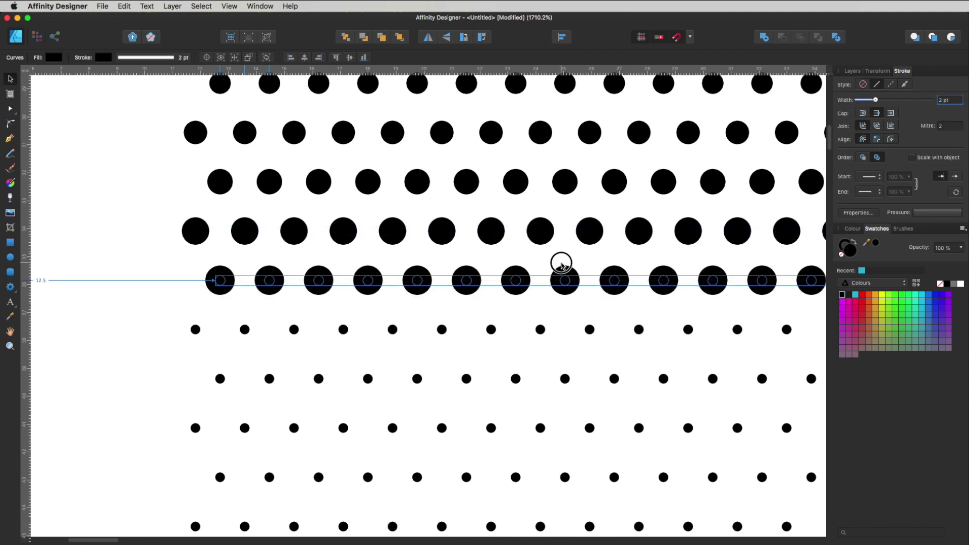
left_click(560, 264)
Give the twelfth row of dots a 2.2 pt stroke and clear the selection
scroll(572, 232, "down", 2)
scroll(572, 233, "down", 3)
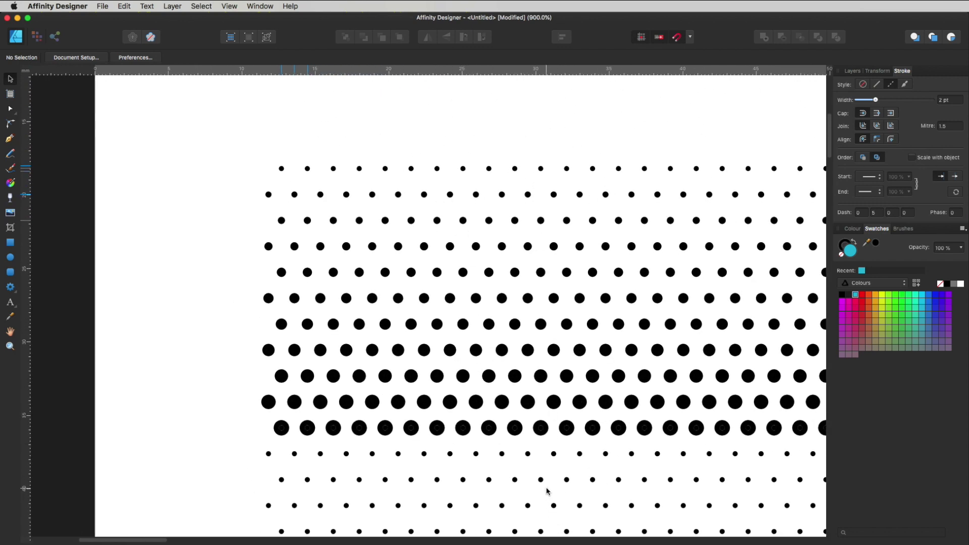
left_click_drag(437, 433, 462, 345)
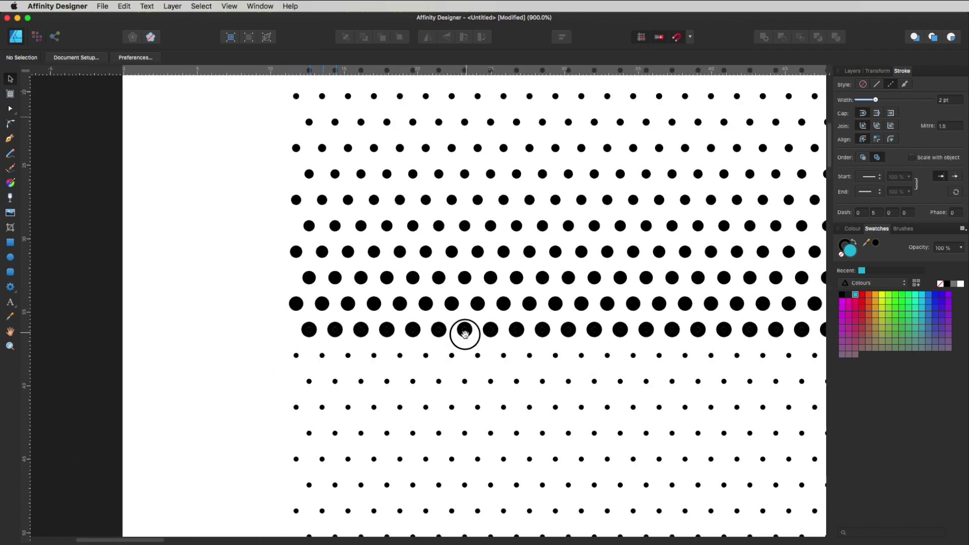
scroll(335, 322, "up", 5)
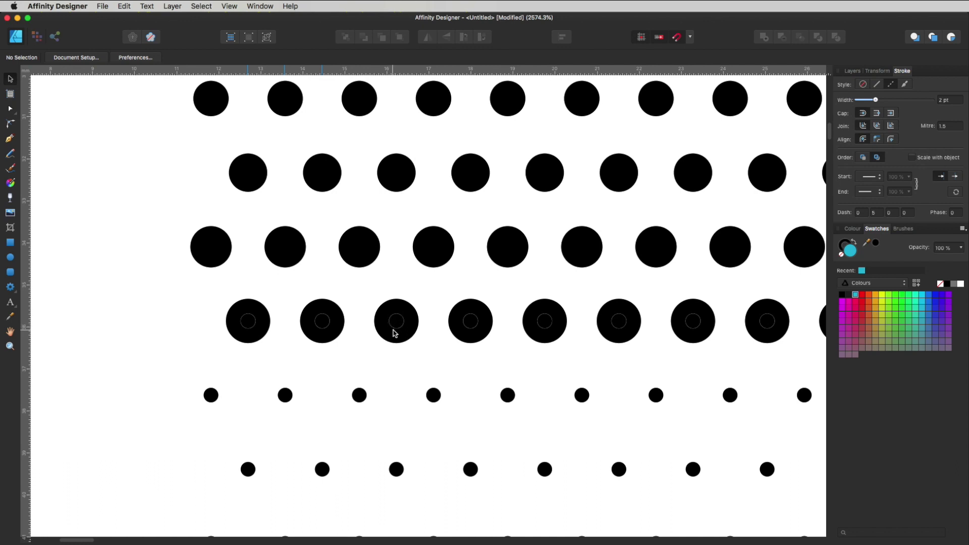
left_click(471, 331)
left_click(433, 396)
left_click(946, 100)
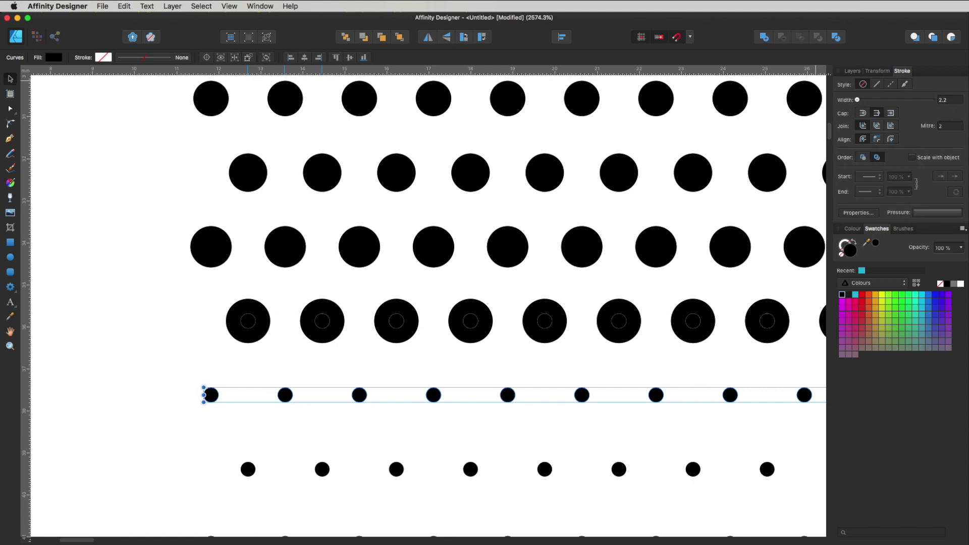
key("Return")
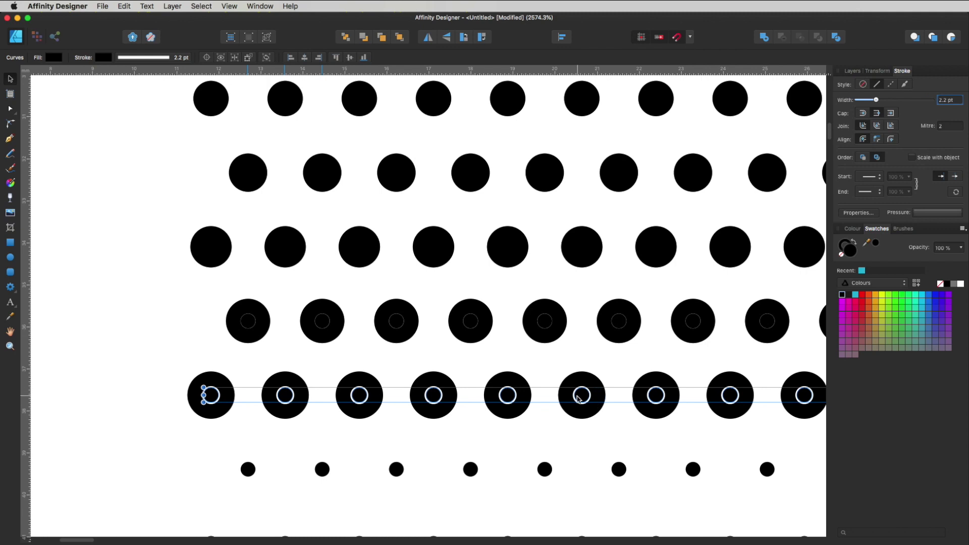
left_click(540, 375)
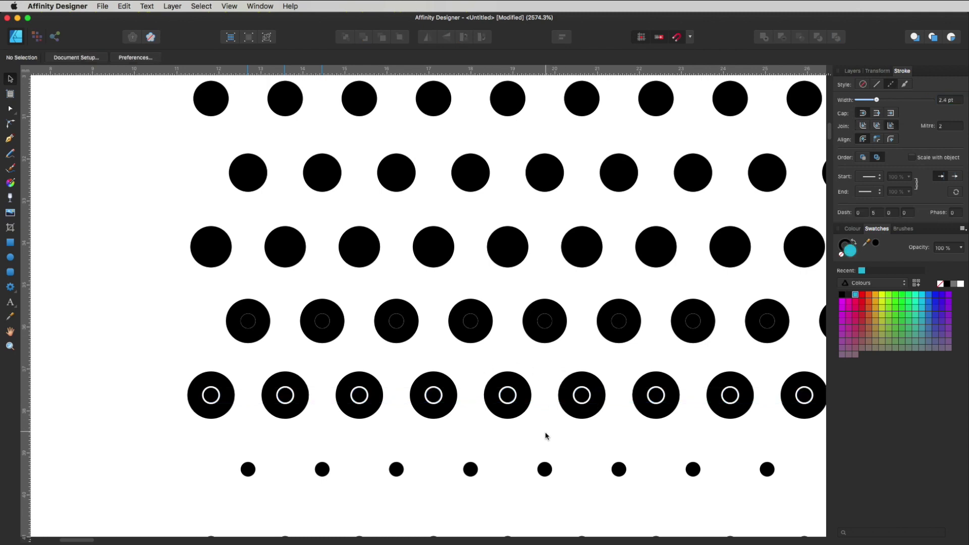
Give the thirteenth row of dots a 2.4 pt stroke
left_click_drag(543, 441, 522, 274)
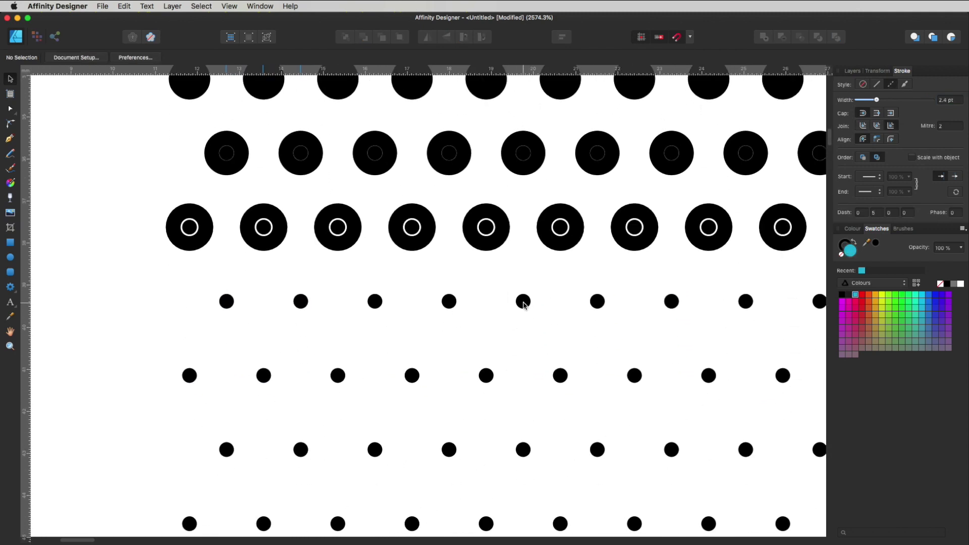
left_click(523, 302)
left_click(723, 225)
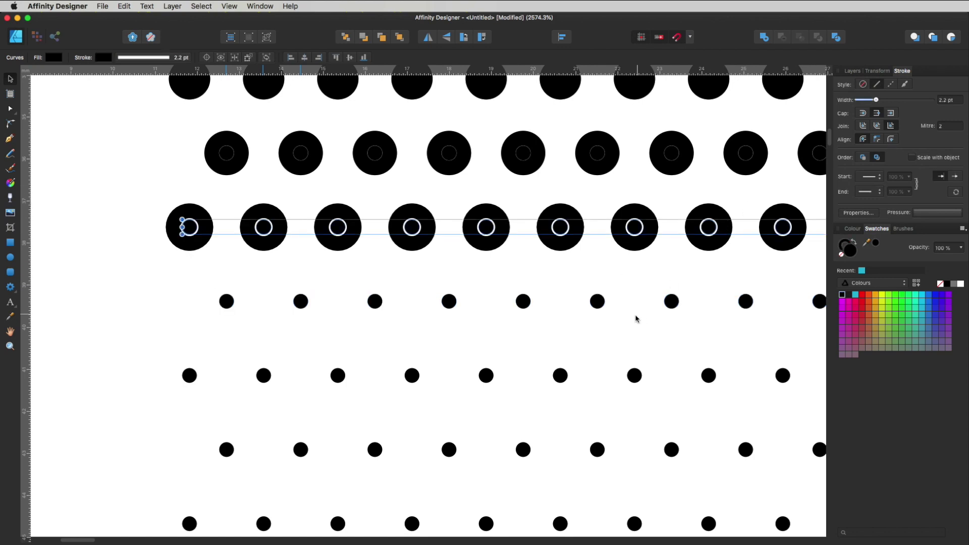
left_click(671, 302)
left_click(943, 99)
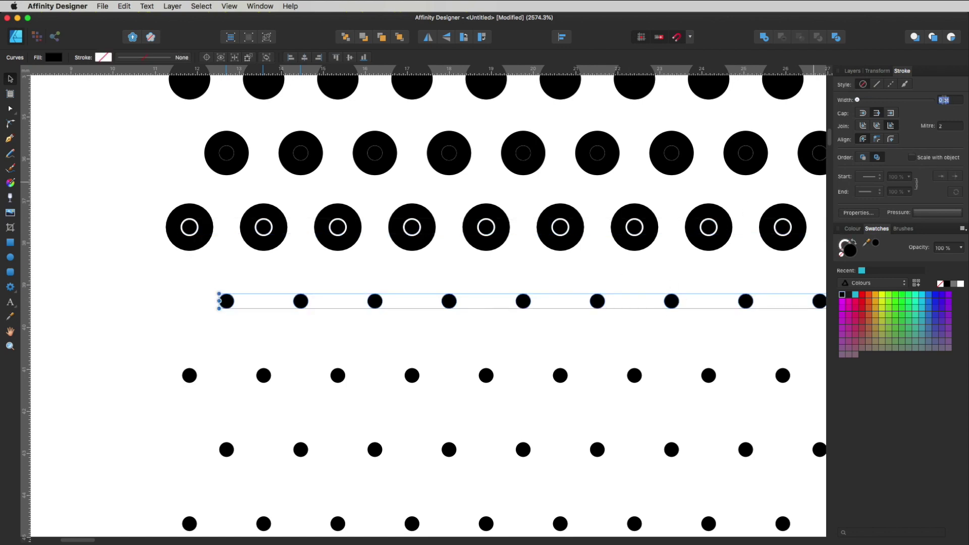
key("Return")
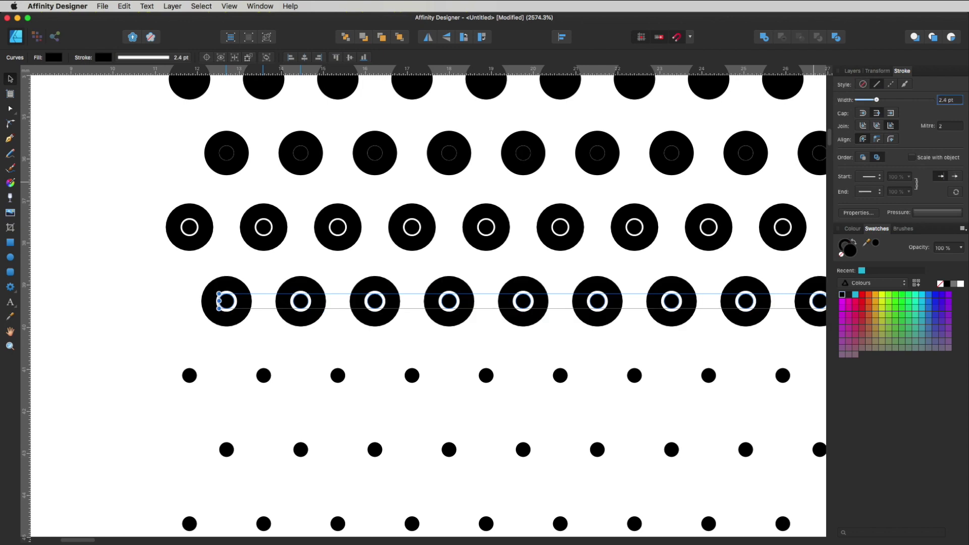
Give the fourteenth row of dots a 2.6 pt stroke
left_click(639, 375)
left_click(957, 99)
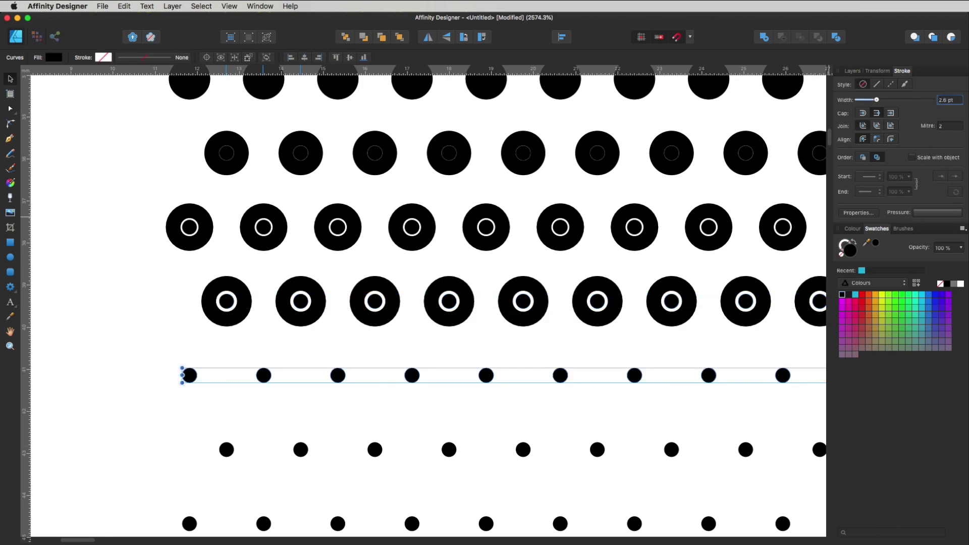
key("Return")
Give the following rows of dots progressively wider strokes in 0.2 pt increments, up to 5.2 pt
left_click(672, 447)
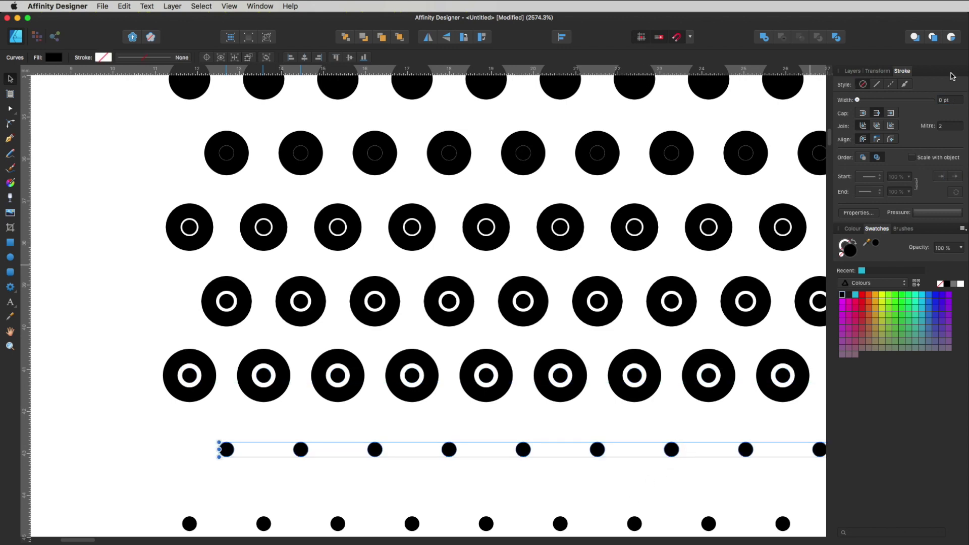
type("4.2")
key("Return")
scroll(429, 302, "down", 10)
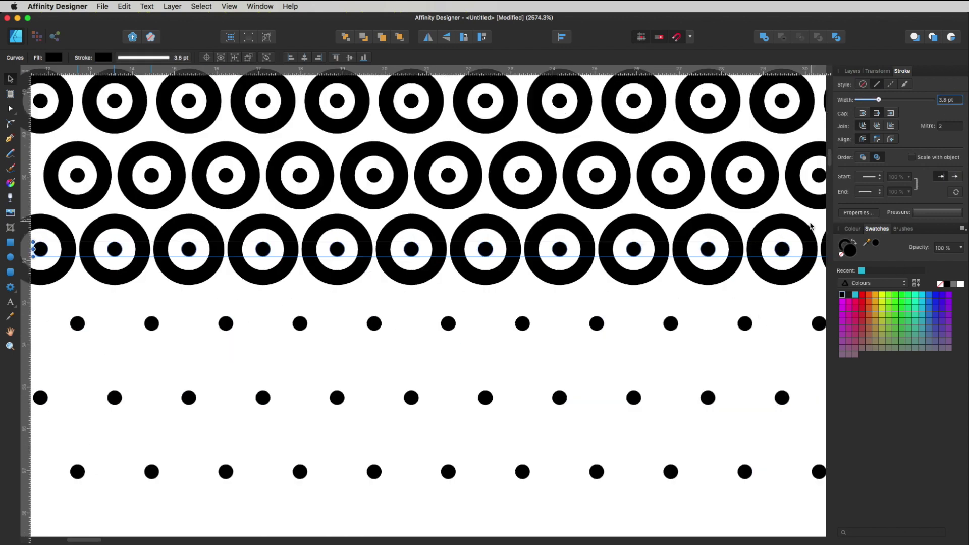
key("Up")
scroll(550, 471, "up", 3)
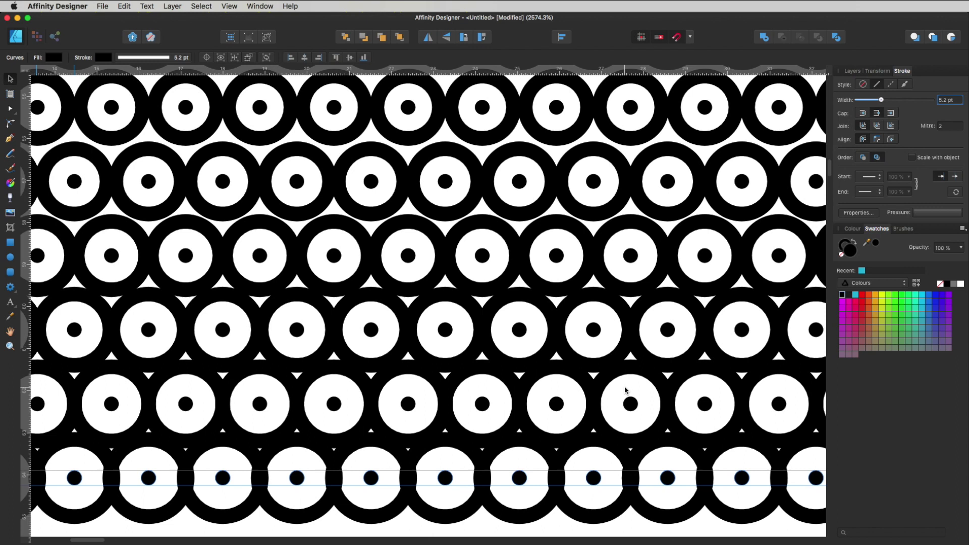
Delete all the unstroked rows of small dots below the 5.2 pt row
key("super+0")
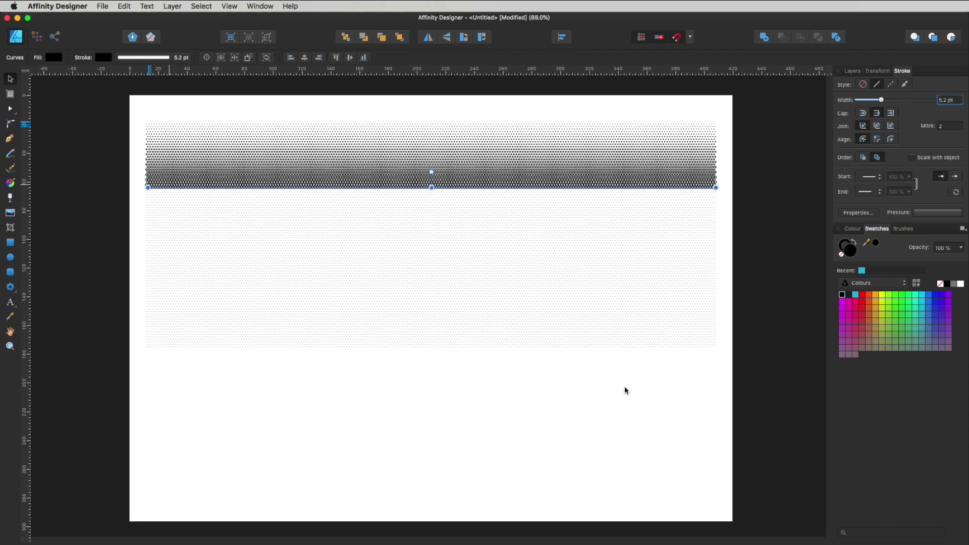
left_click(763, 251)
left_click_drag(80, 411, 770, 192)
key("Delete")
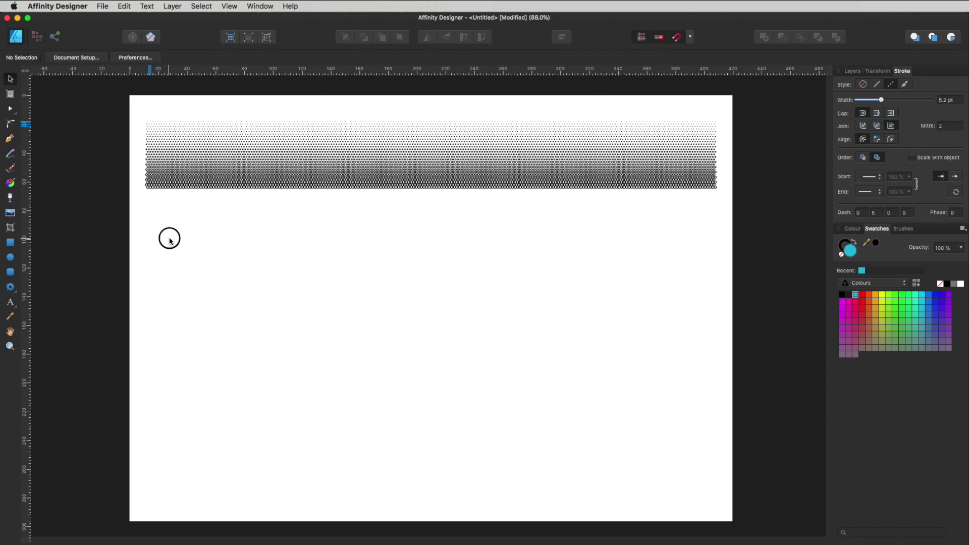
Draw a thin cyan rounded rectangle without an outline beside the start of the eleventh dot row as a marker
left_click_drag(157, 142, 636, 322)
scroll(239, 419, "up", 3)
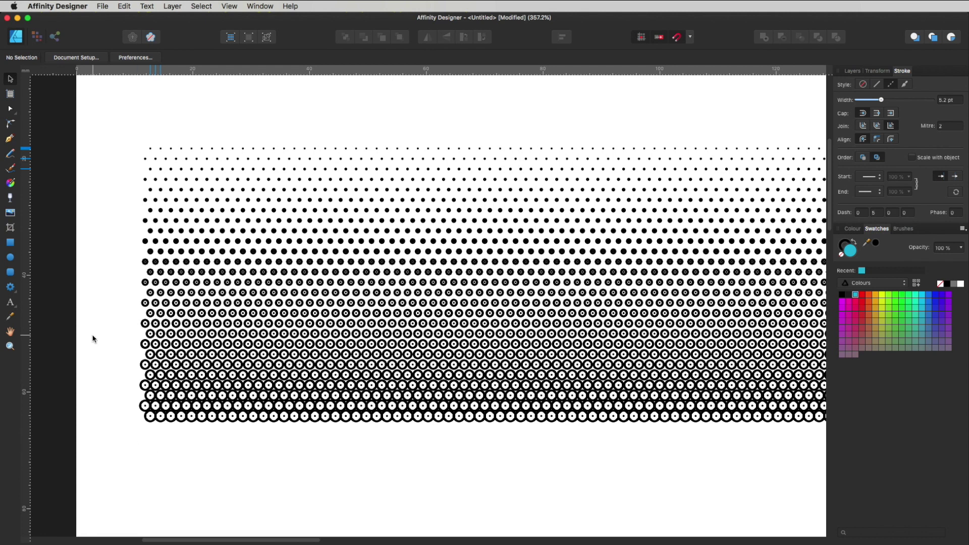
key("m")
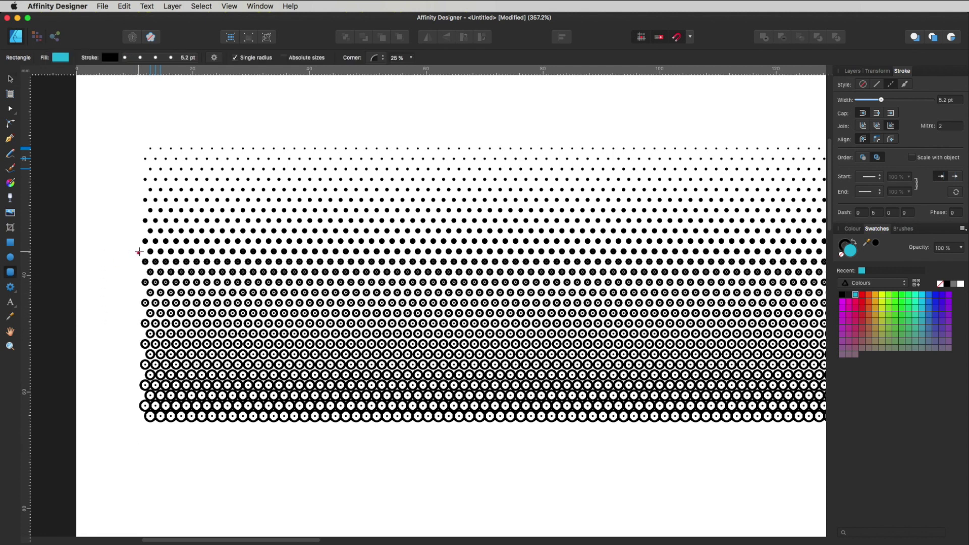
left_click_drag(139, 251, 114, 252)
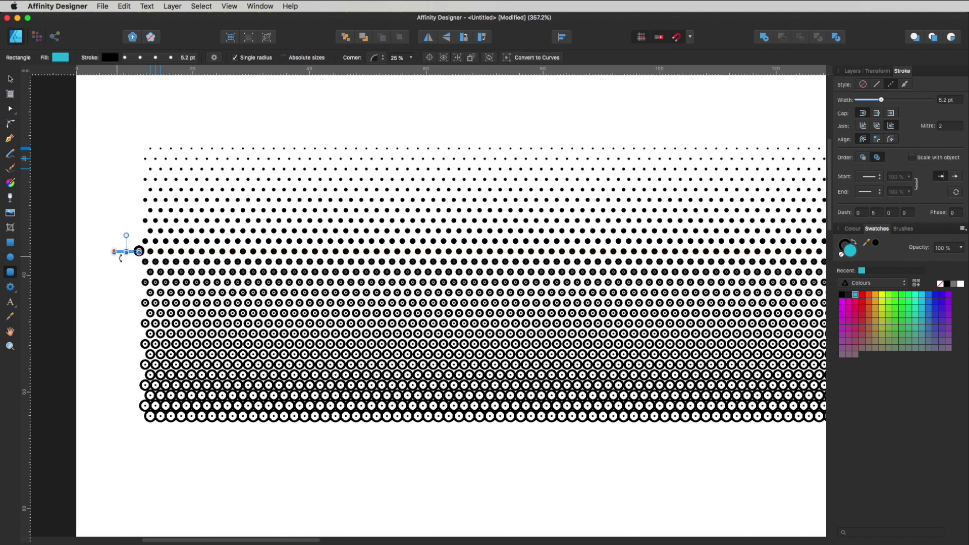
left_click(844, 245)
left_click(841, 254)
left_click(123, 275)
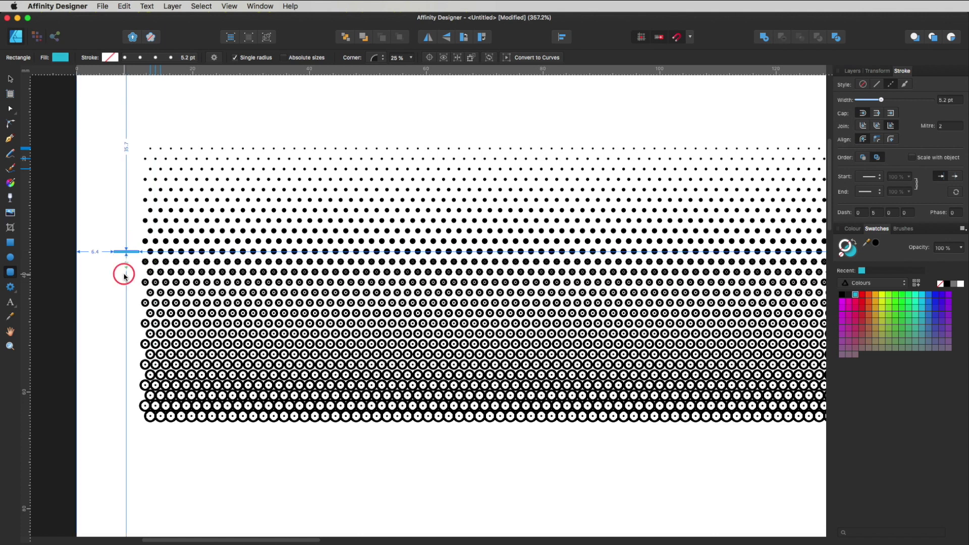
Move the cyan marker bar up one row so it lines up with the 1.8 pt row of dots
key("v")
left_click_drag(139, 239, 421, 351)
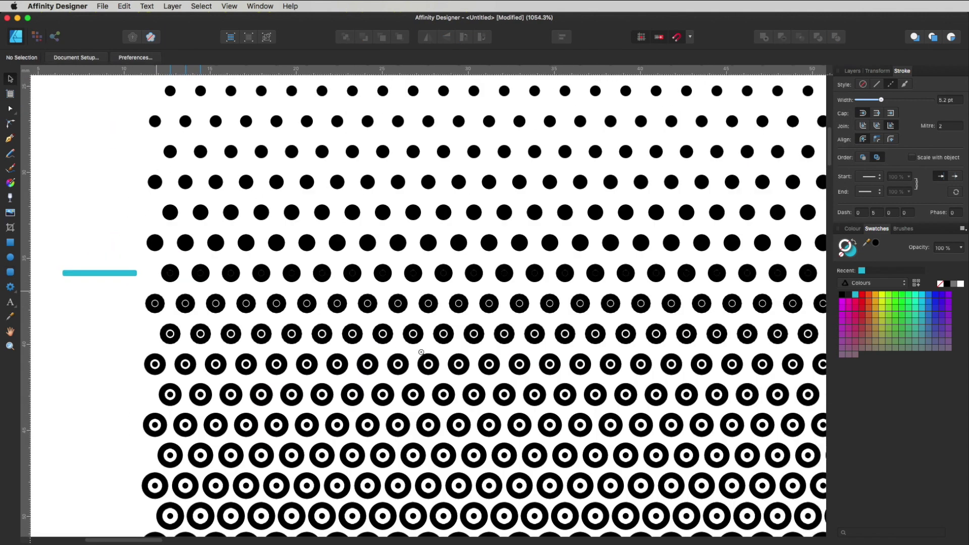
left_click(125, 275)
left_click_drag(125, 275, 125, 245)
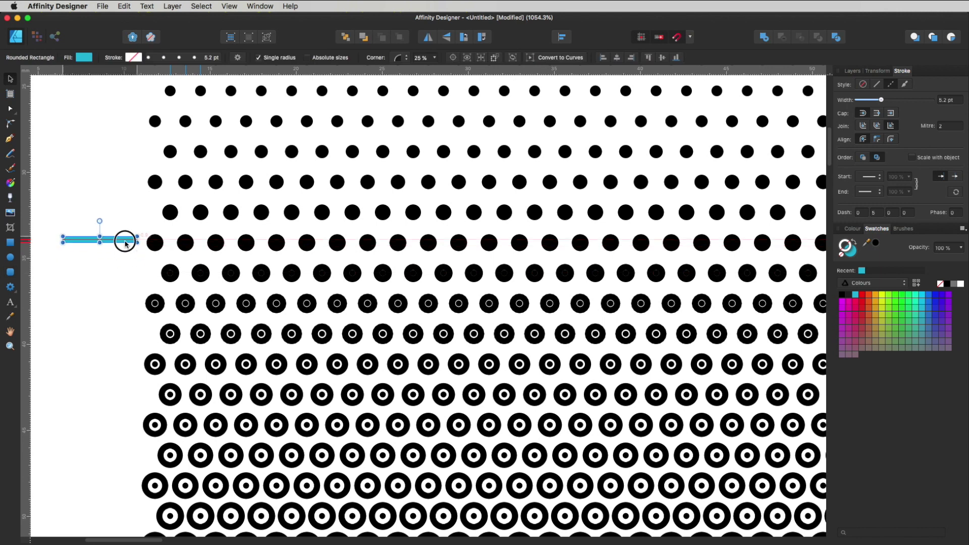
Expand the strokes of all 17 dot rows below the row marked by the cyan bar
left_click(171, 275)
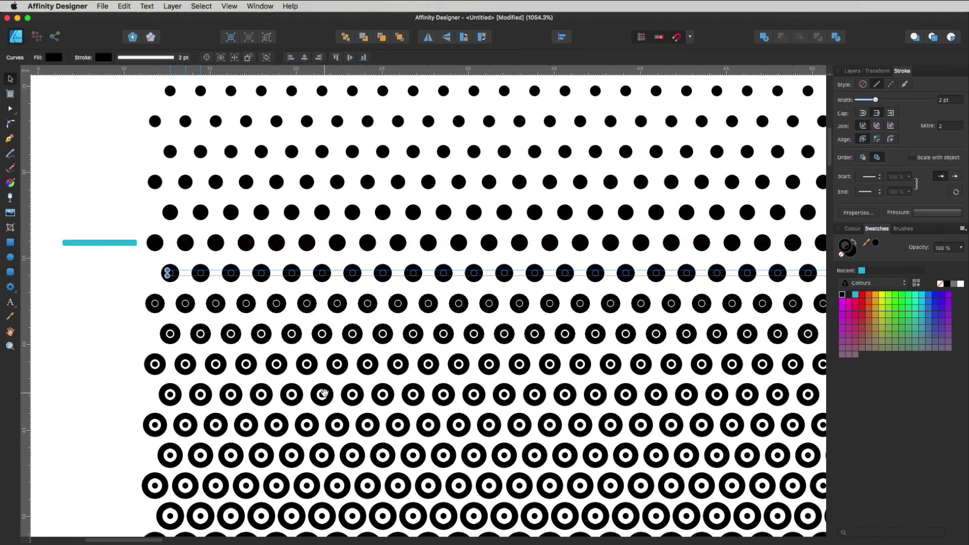
scroll(430, 392, "down", 2)
scroll(430, 393, "down", 10)
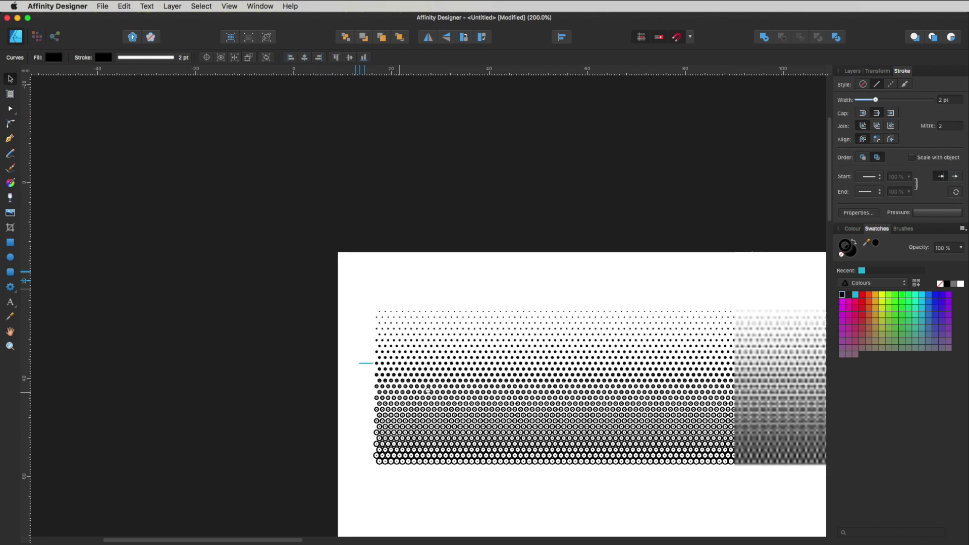
scroll(230, 384, "down", 3)
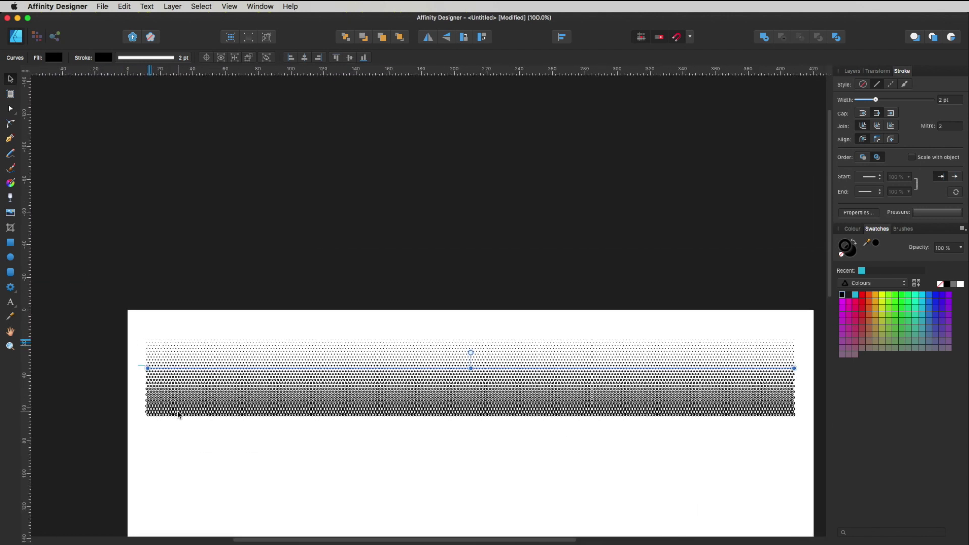
key("m")
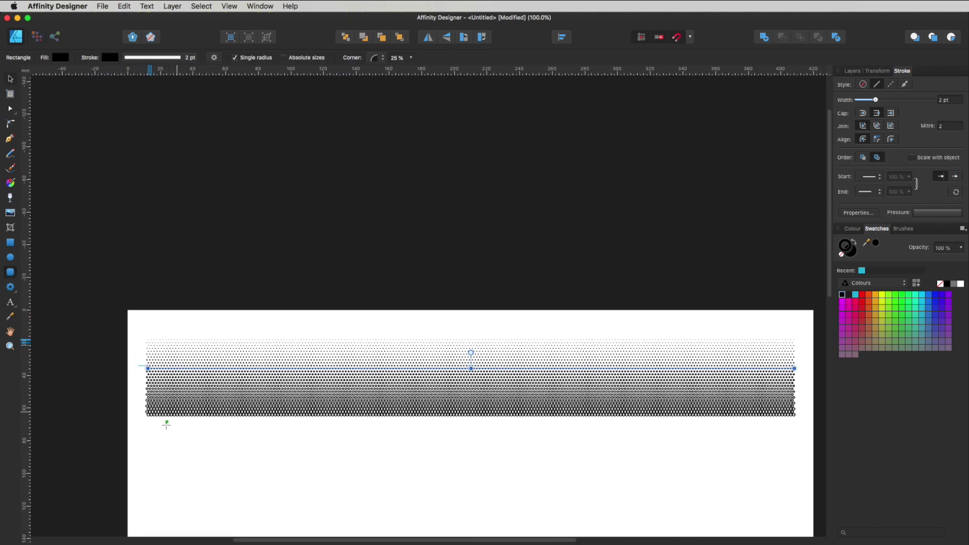
left_click(10, 79)
left_click(229, 431)
left_click_drag(125, 441, 798, 369)
key("space")
left_click_drag(143, 367, 515, 506)
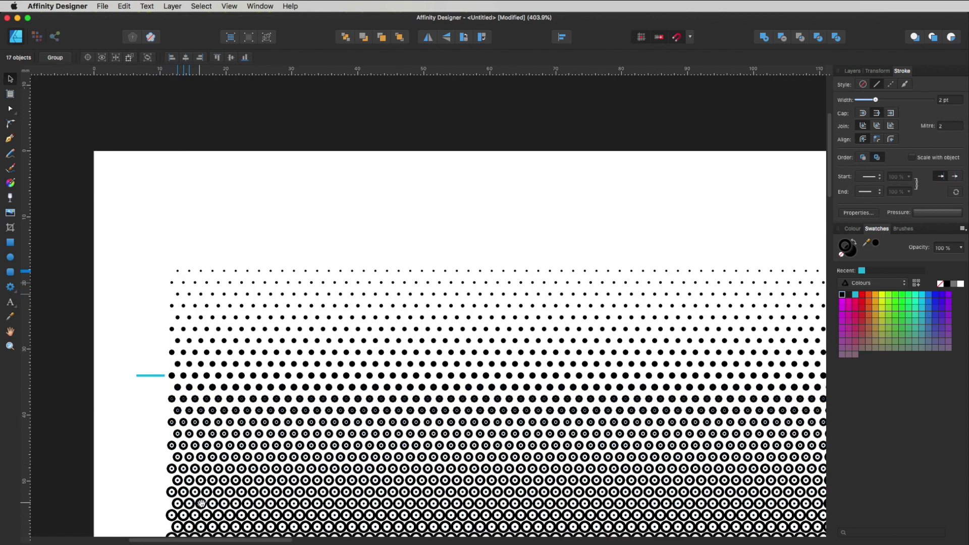
scroll(190, 484, "down", 5)
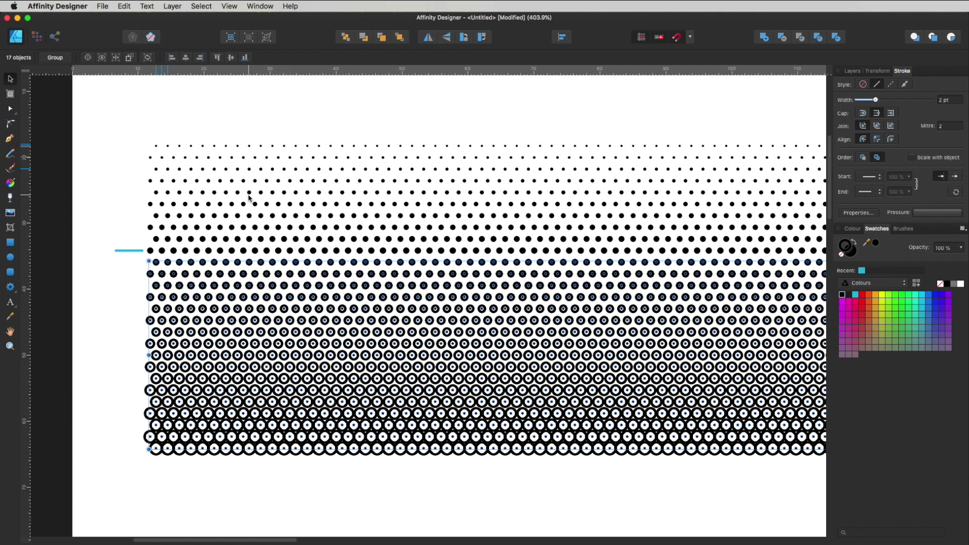
left_click(166, 5)
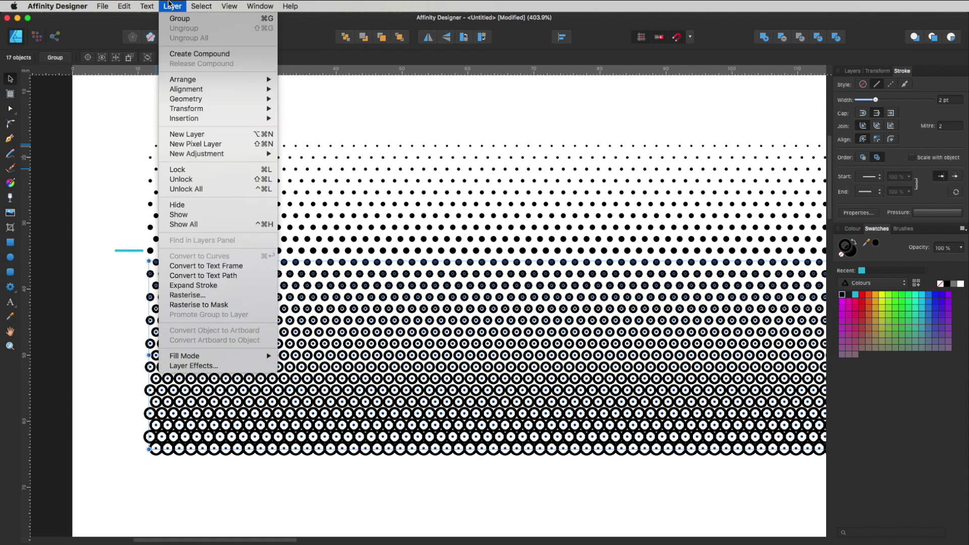
left_click(205, 287)
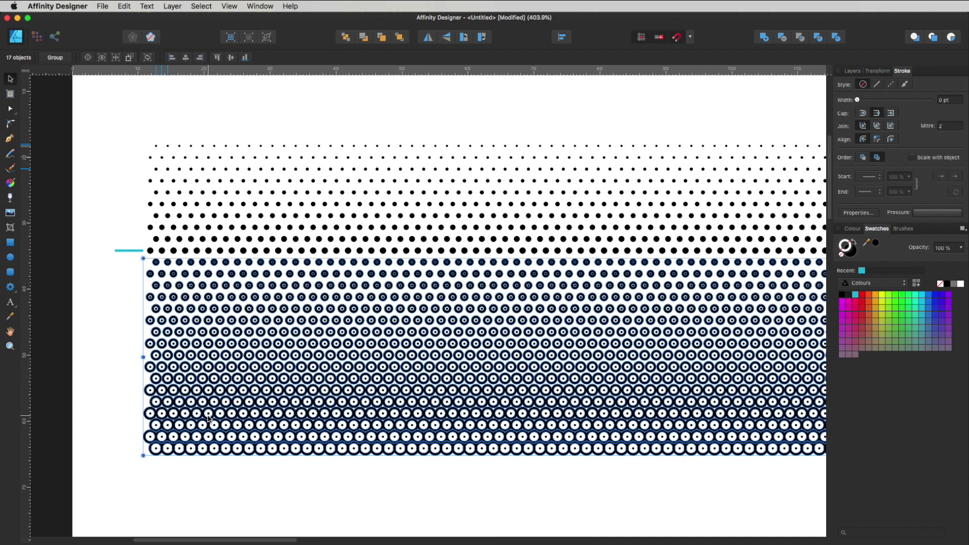
Divide the expanded ring rows and merge all their pieces into a single solid shape with Add
left_click(838, 39)
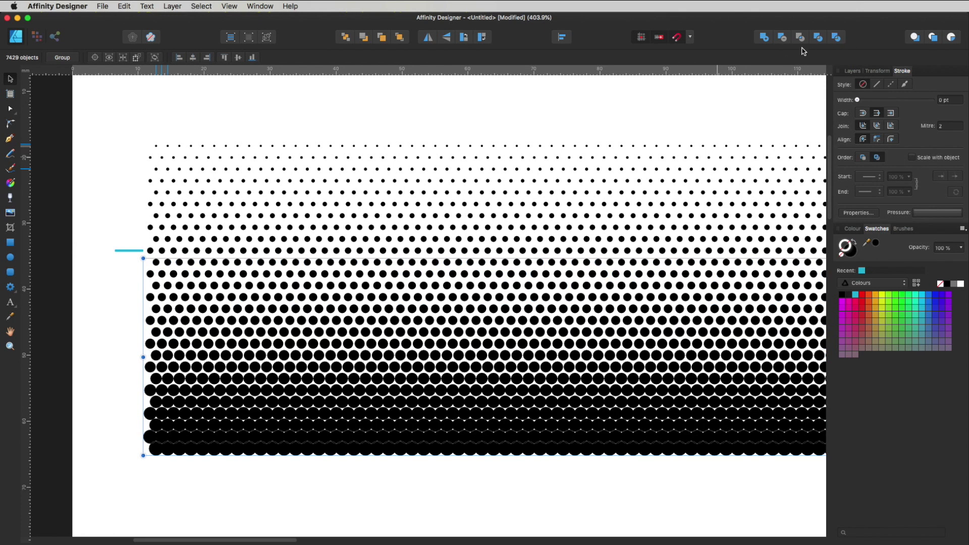
left_click(764, 38)
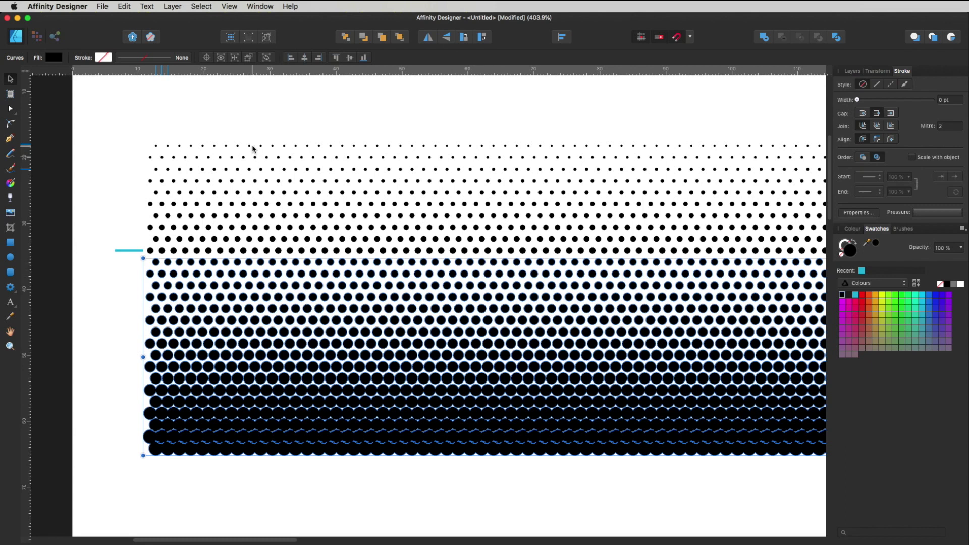
Move the cyan marker bar horizontally away from the dots, keeping it level with its row, and deselect it
left_click(135, 250)
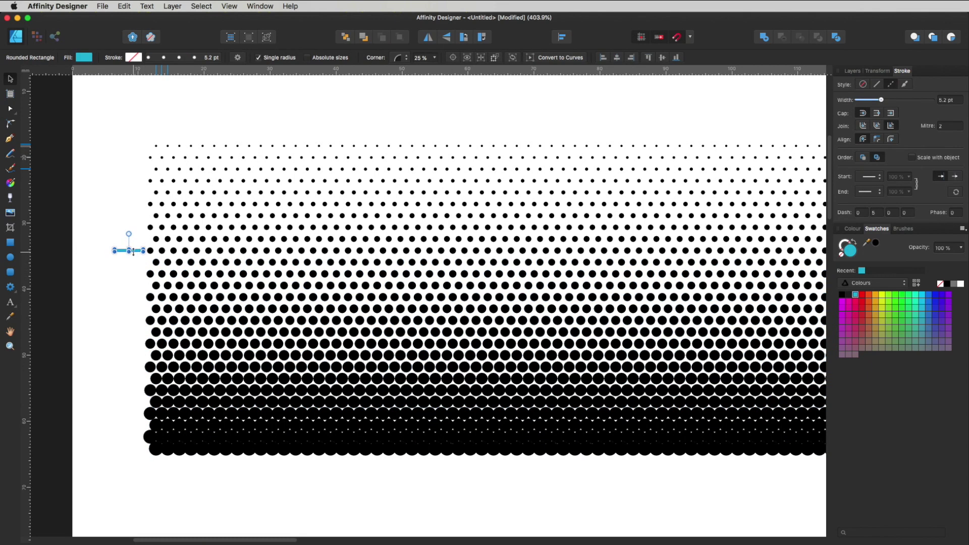
left_click(135, 247)
left_click_drag(135, 251, 109, 250)
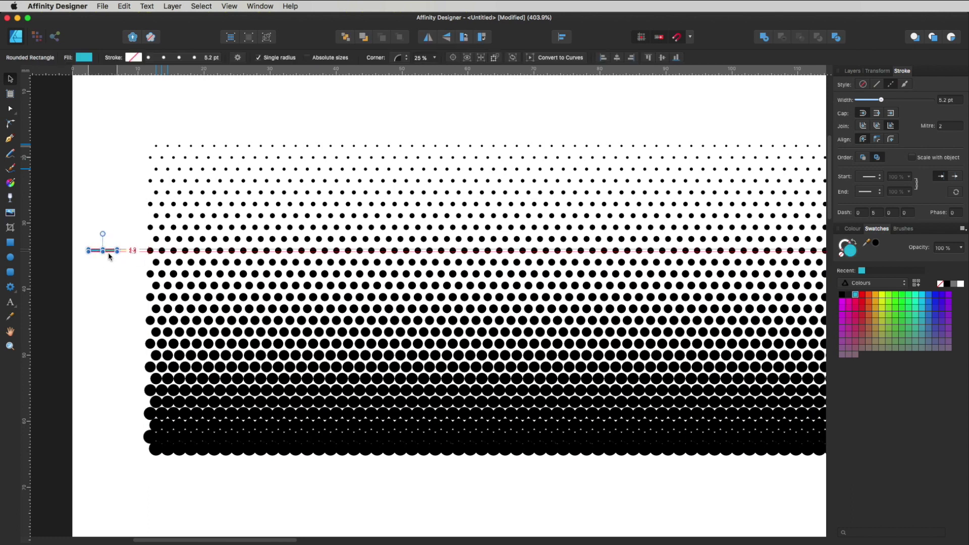
left_click(123, 255)
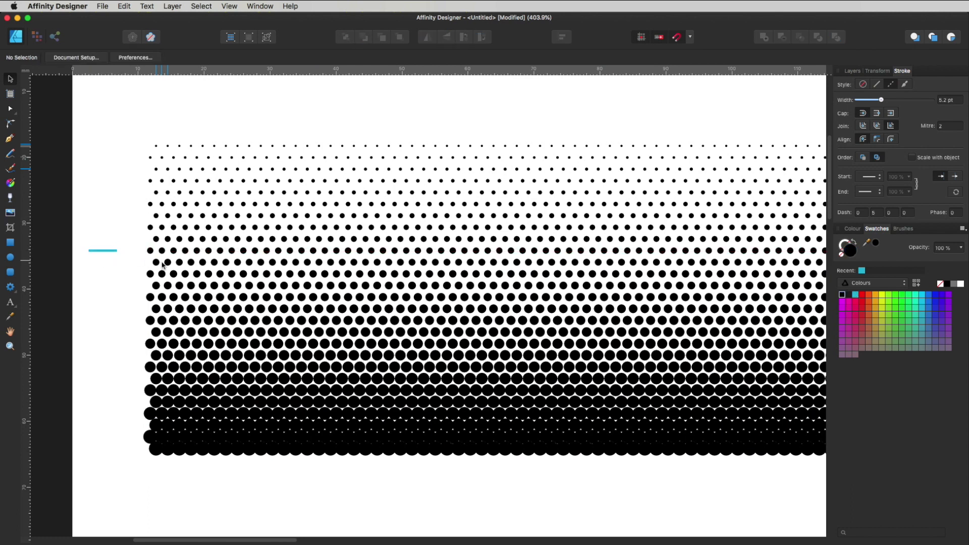
Expand the strokes of the ten upper dot rows, from the row at the cyan marker up to the smallest dots
left_click(185, 250)
left_click(191, 240, "shift")
left_click(202, 228, "shift")
left_click(204, 217, "shift")
left_click(208, 205, "shift")
left_click(216, 193, "shift")
left_click(219, 181, "shift")
left_click(216, 170, "shift")
left_click(222, 158, "shift")
left_click(214, 146, "shift")
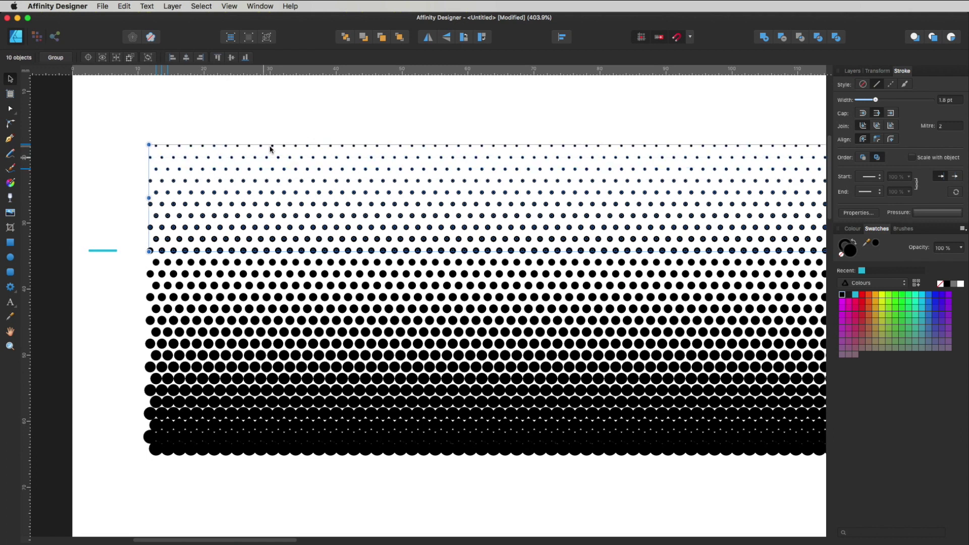
left_click(173, 5)
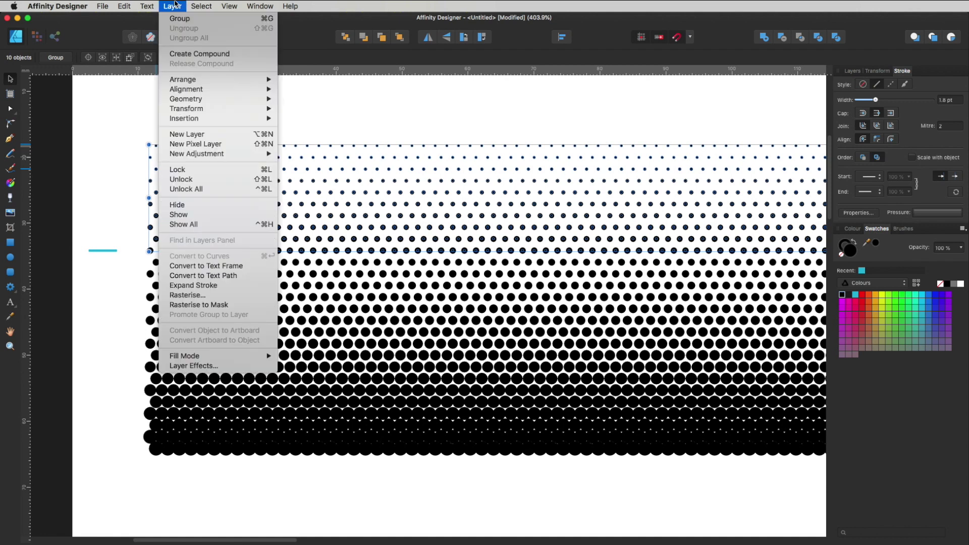
left_click(198, 286)
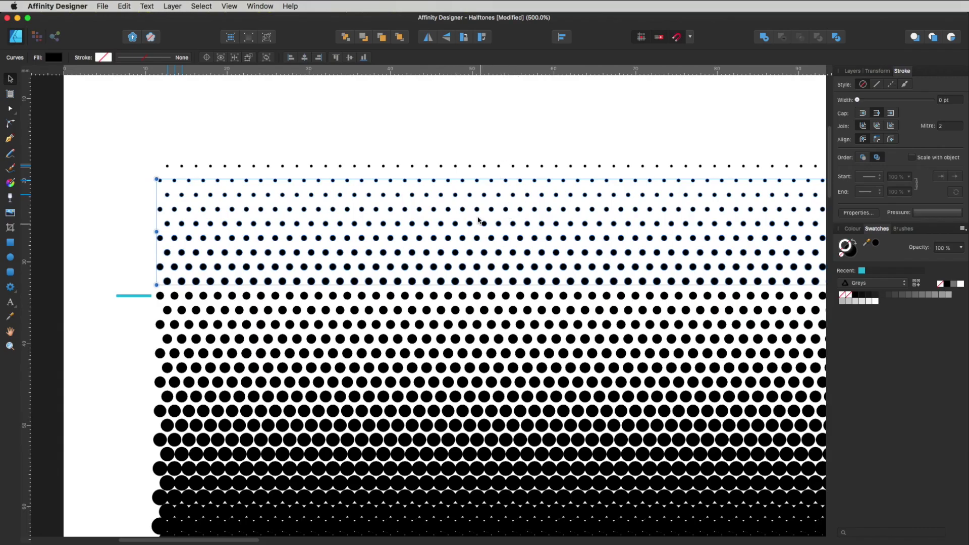
Merge the large lower dot shape, the upper rows' shape and the topmost row into one curve with Add
left_click(512, 339)
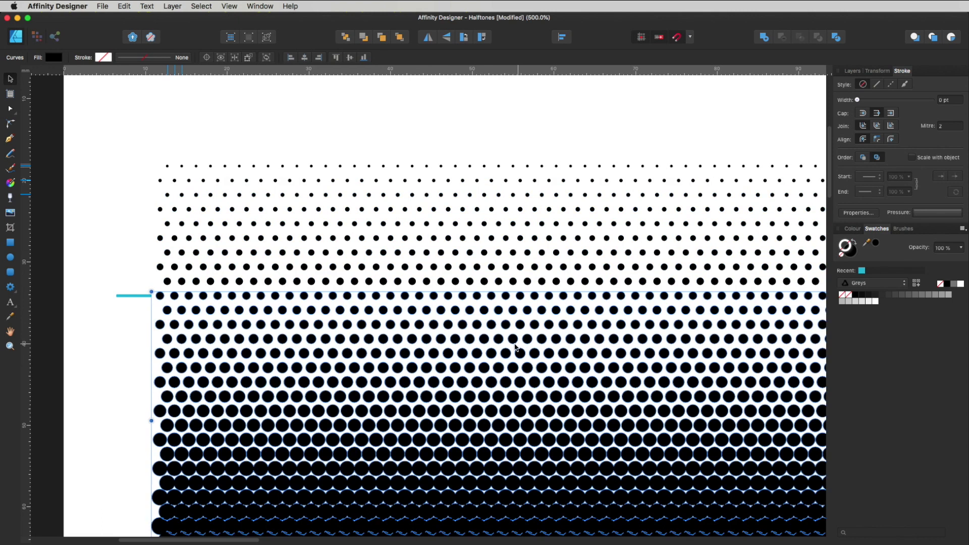
left_click(500, 284, "shift")
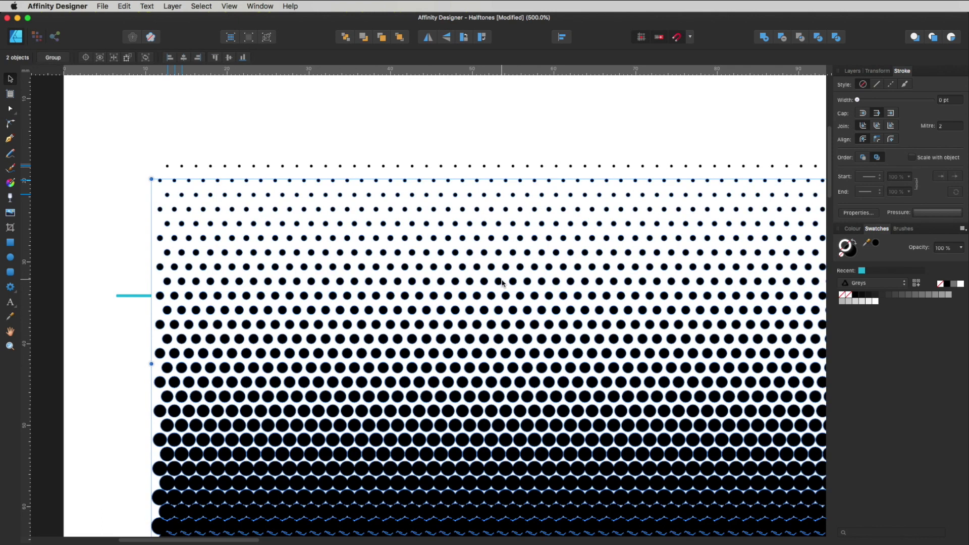
left_click(498, 167, "shift")
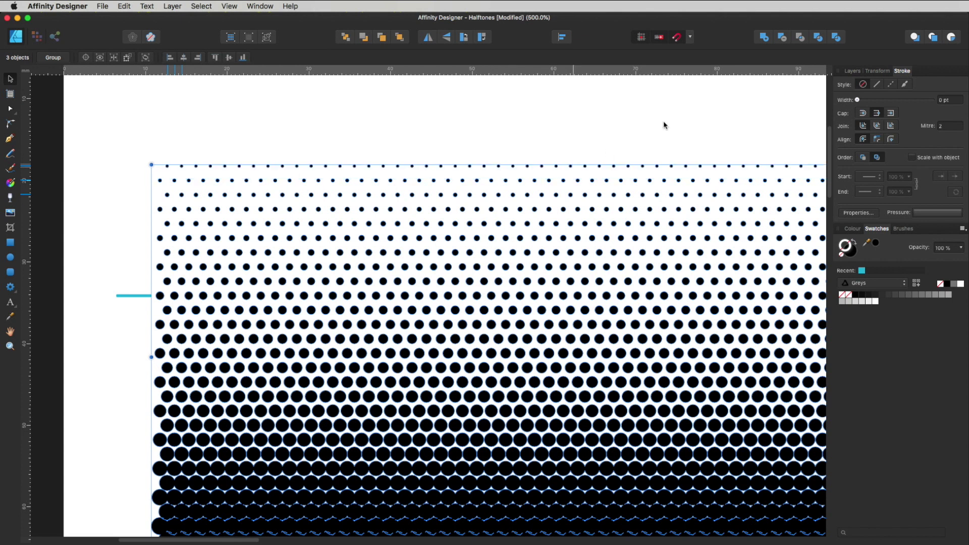
left_click(764, 38)
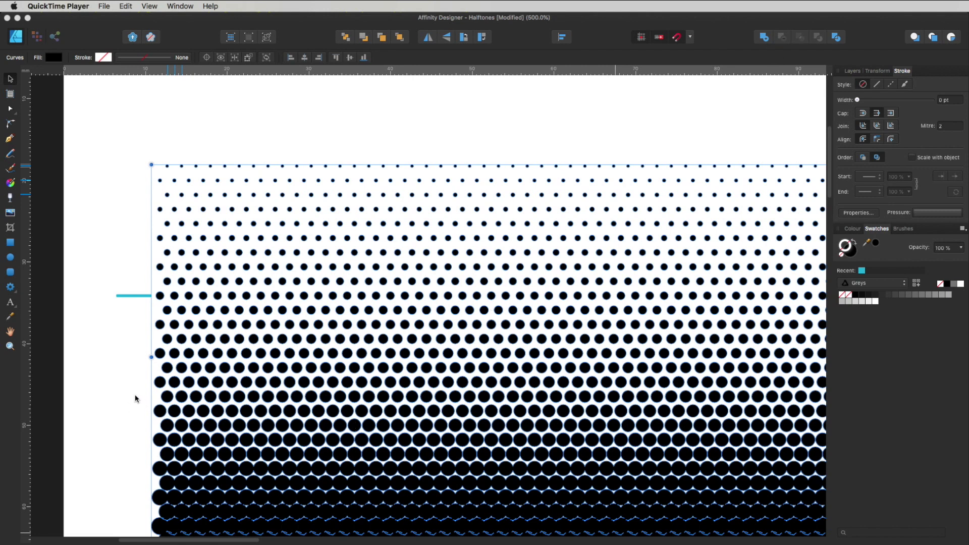
Cut the merged halftone shape out of the document
left_click(138, 395)
key("z")
left_click_drag(141, 407, 373, 303)
left_click(509, 254)
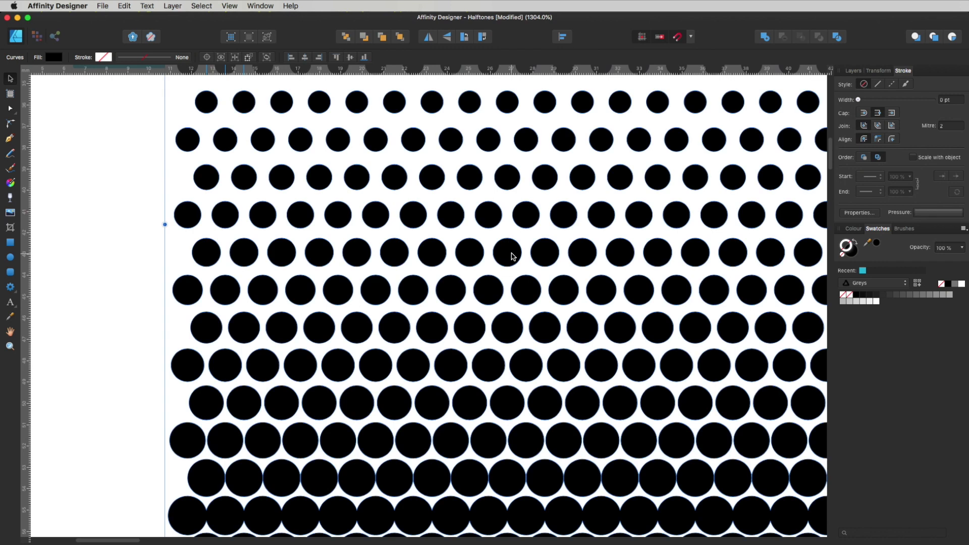
key("super+z")
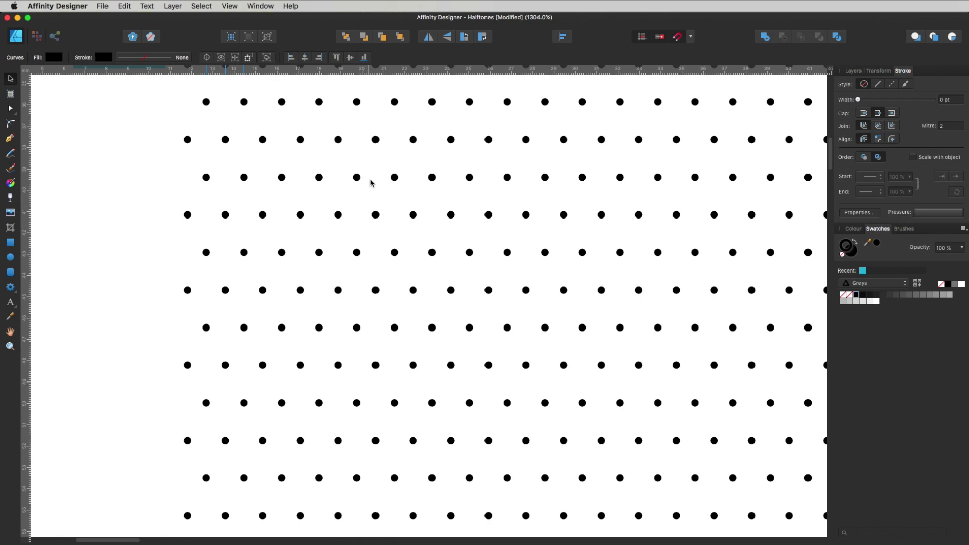
Delete all the leftover small dots and the cyan marker, and paste the merged halftone shape back in place
key("super+a")
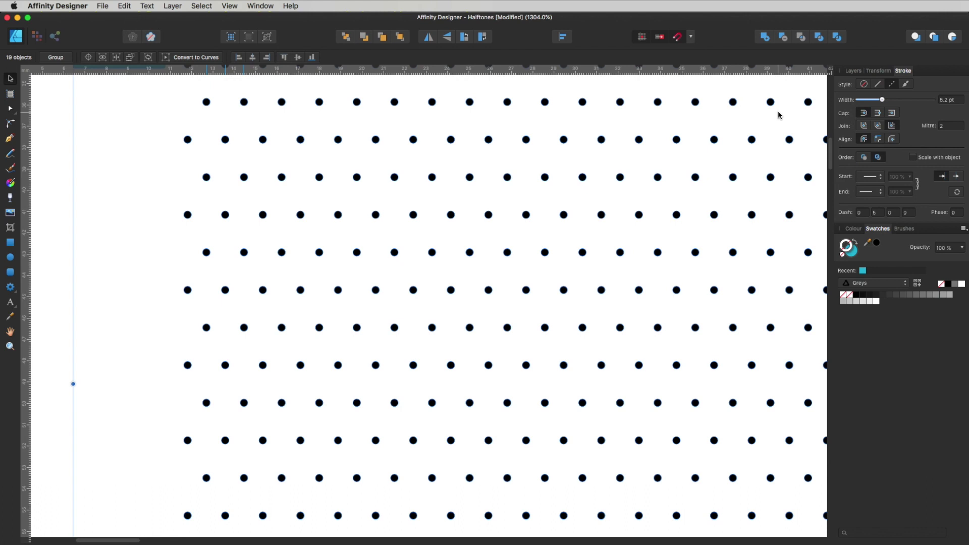
key("Delete")
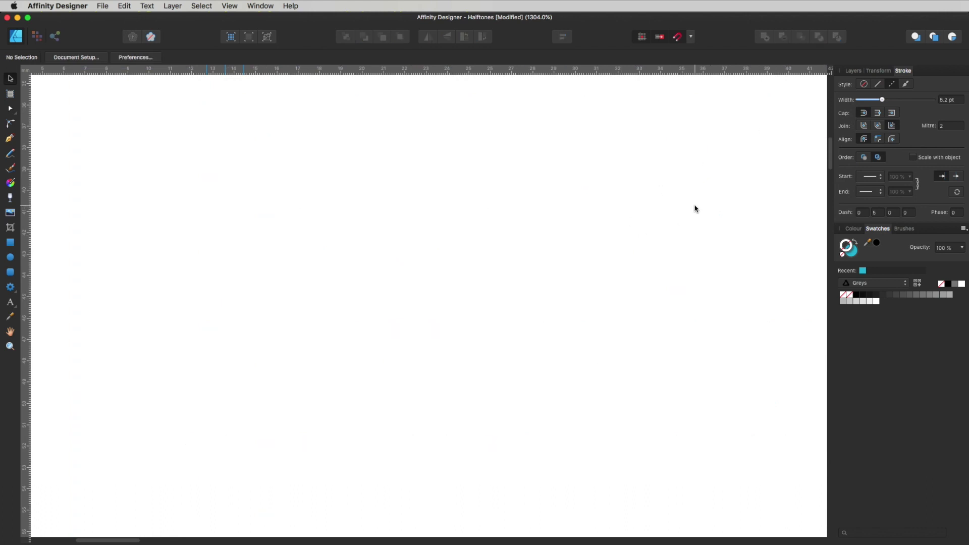
key("super+z")
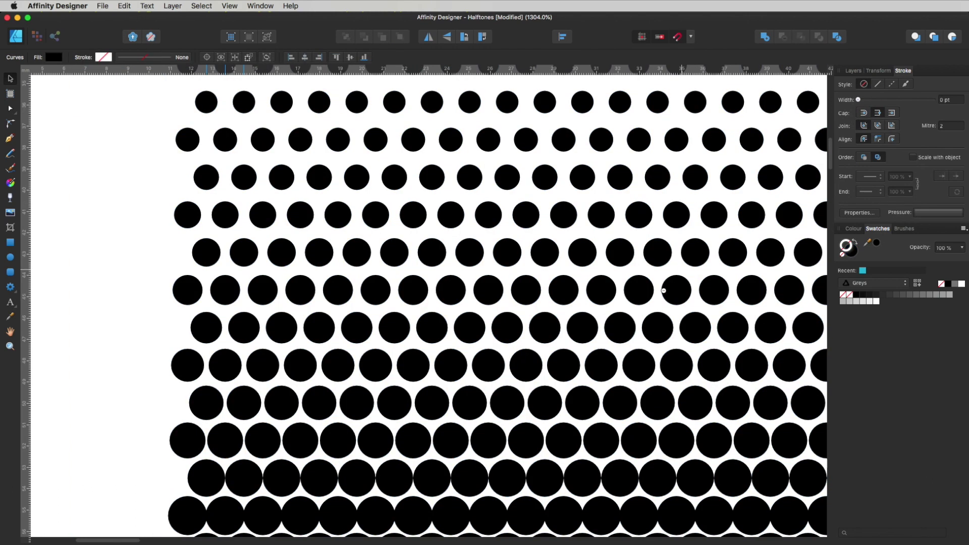
scroll(664, 291, "down", 10)
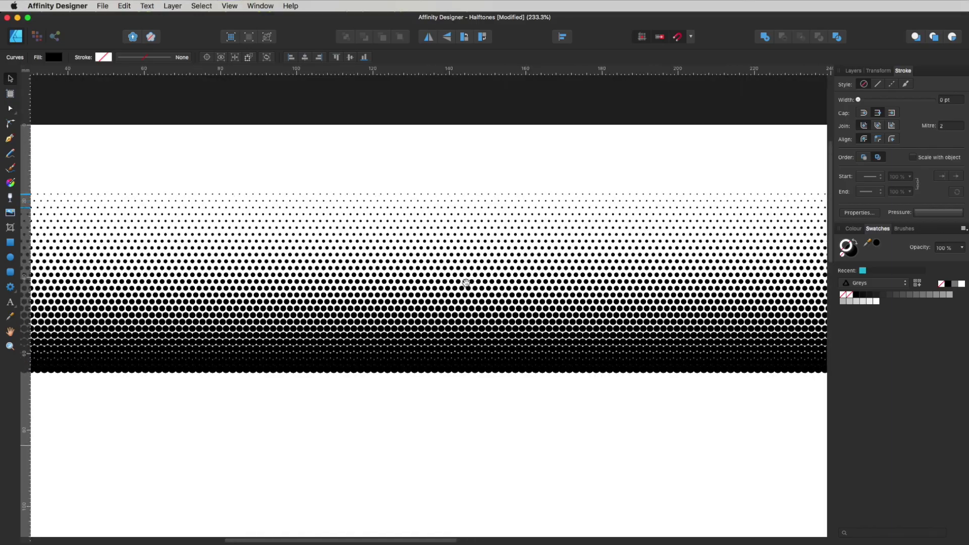